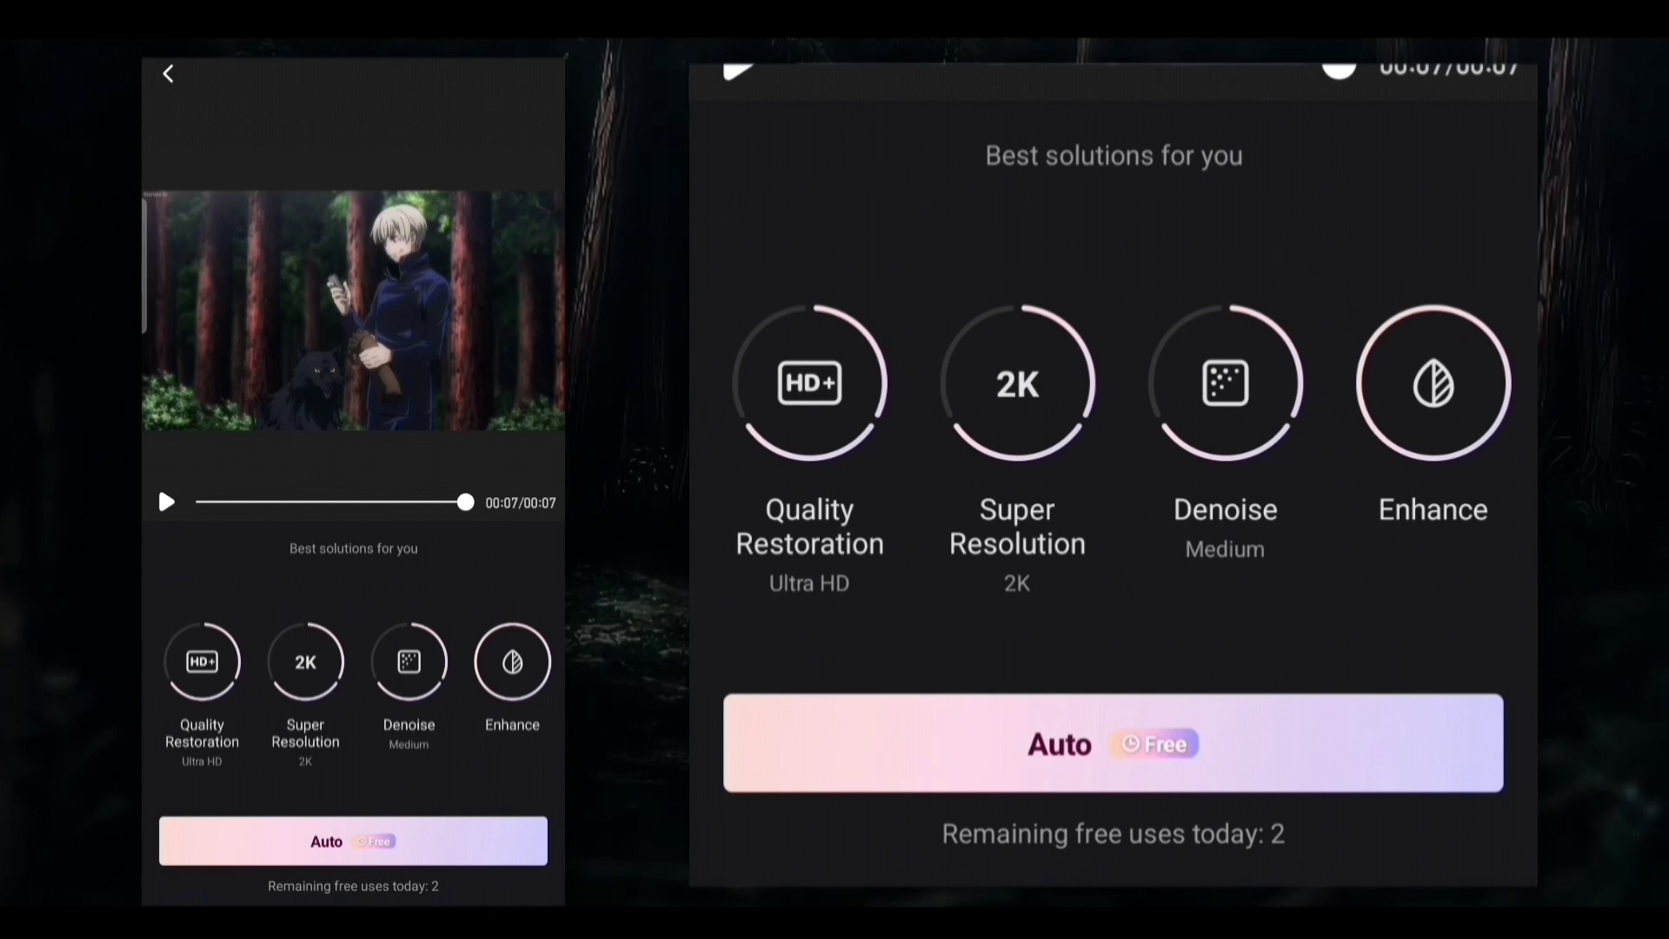
pyautogui.moveTo(501, 744); pyautogui.dragTo(342, 743)
# - Run Wink's Auto repair on the forest clip, preview the After result, then return home
pyautogui.click(388, 678)
pyautogui.moveTo(457, 678)
pyautogui.mouseDown()
pyautogui.moveTo(353, 678)
pyautogui.moveTo(404, 701)
pyautogui.mouseUp()
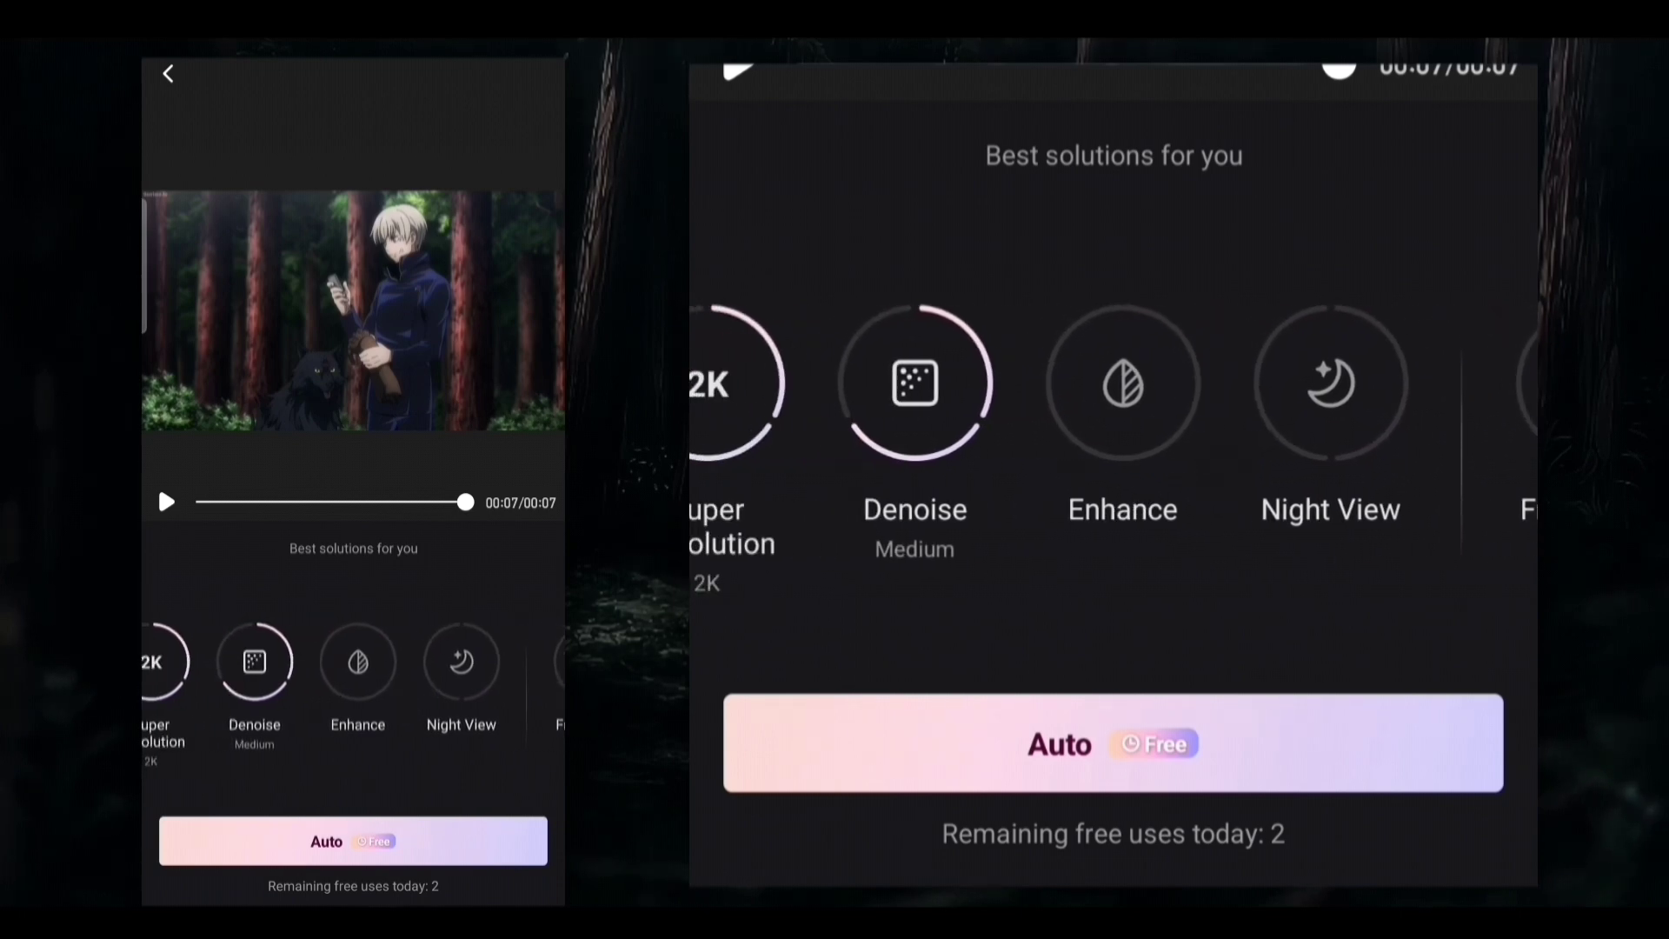
pyautogui.moveTo(345, 689); pyautogui.dragTo(409, 689)
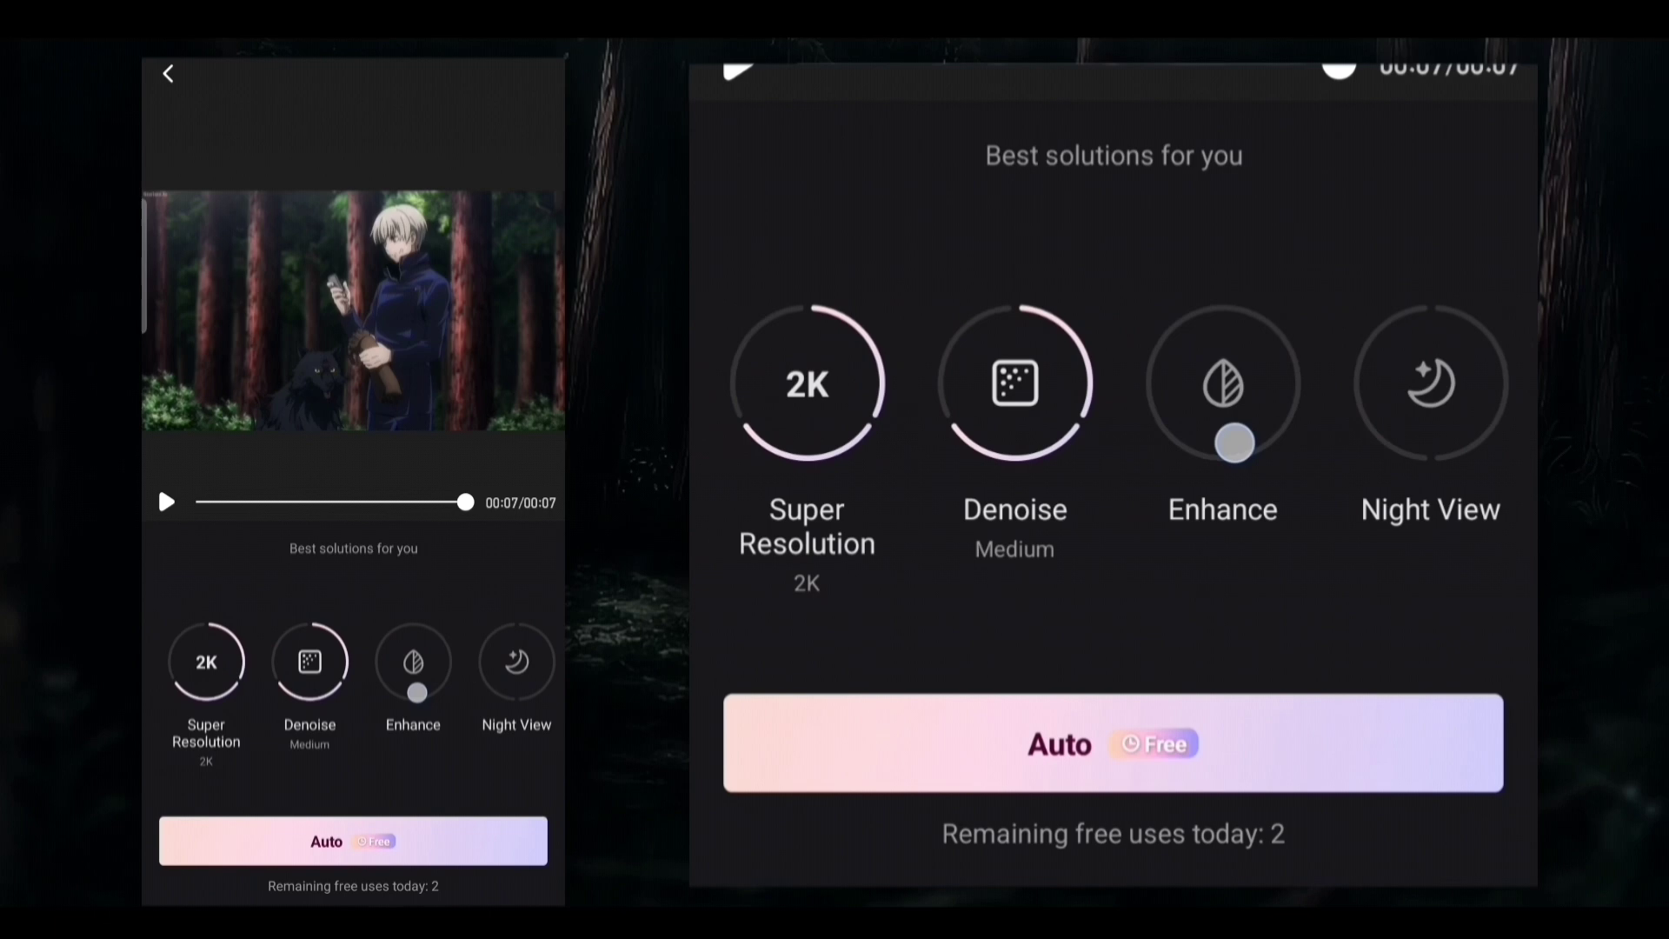
pyautogui.moveTo(261, 691)
pyautogui.mouseDown()
pyautogui.moveTo(378, 691)
pyautogui.moveTo(223, 719)
pyautogui.moveTo(171, 766)
pyautogui.mouseUp()
pyautogui.moveTo(273, 731); pyautogui.dragTo(500, 670)
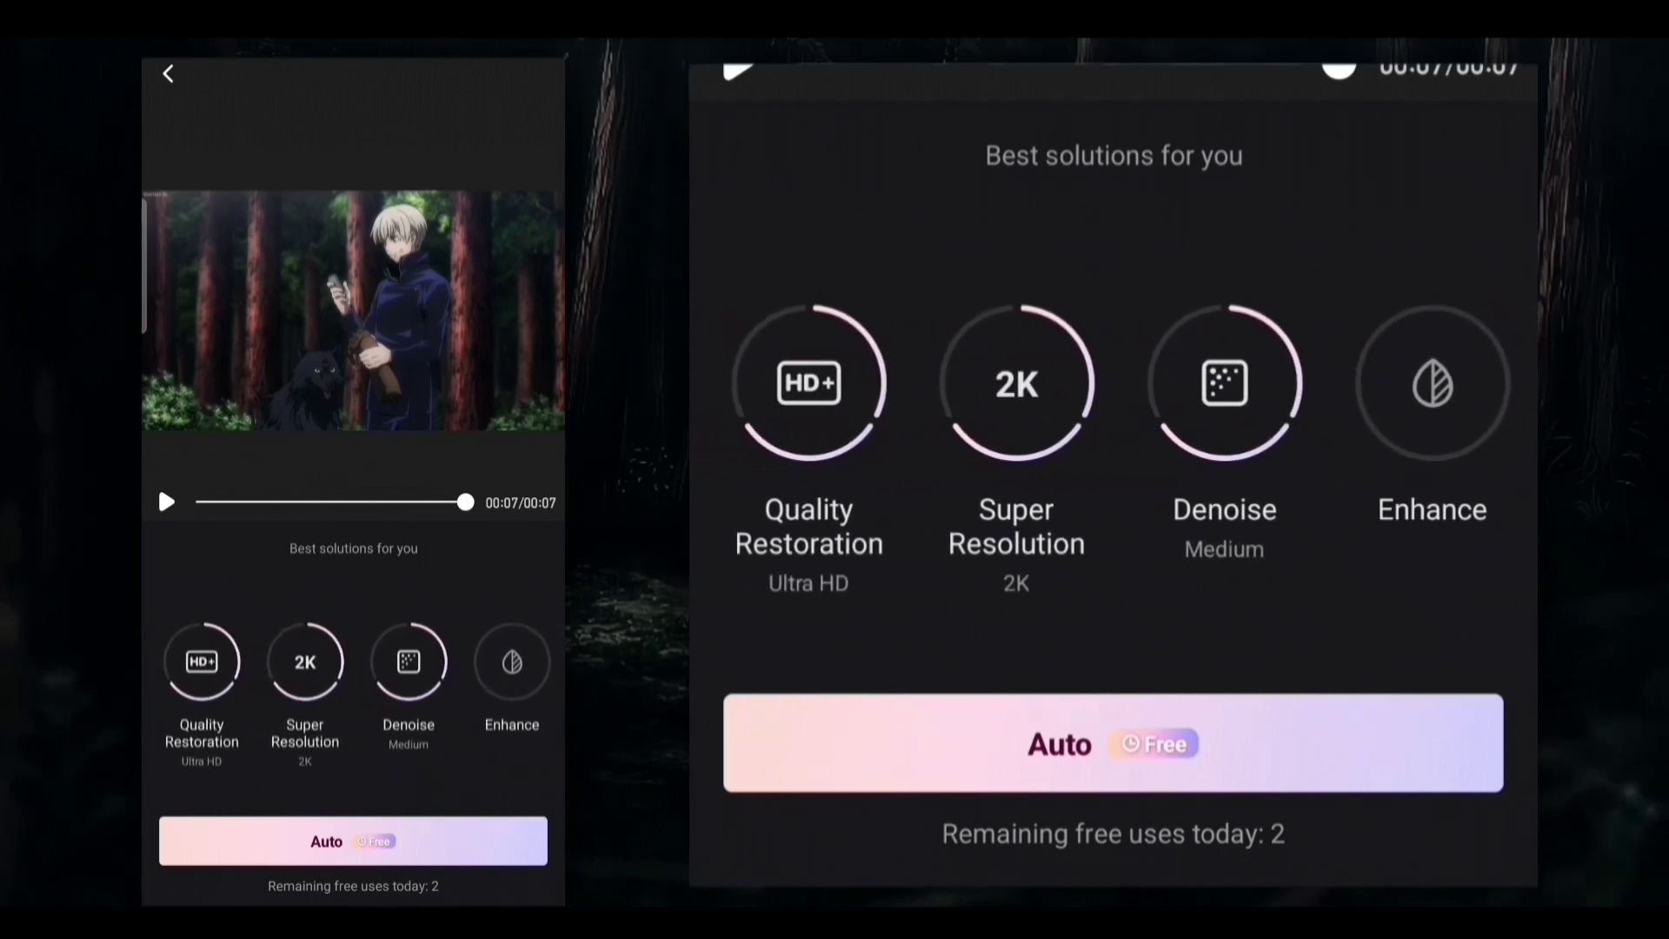
pyautogui.click(352, 841)
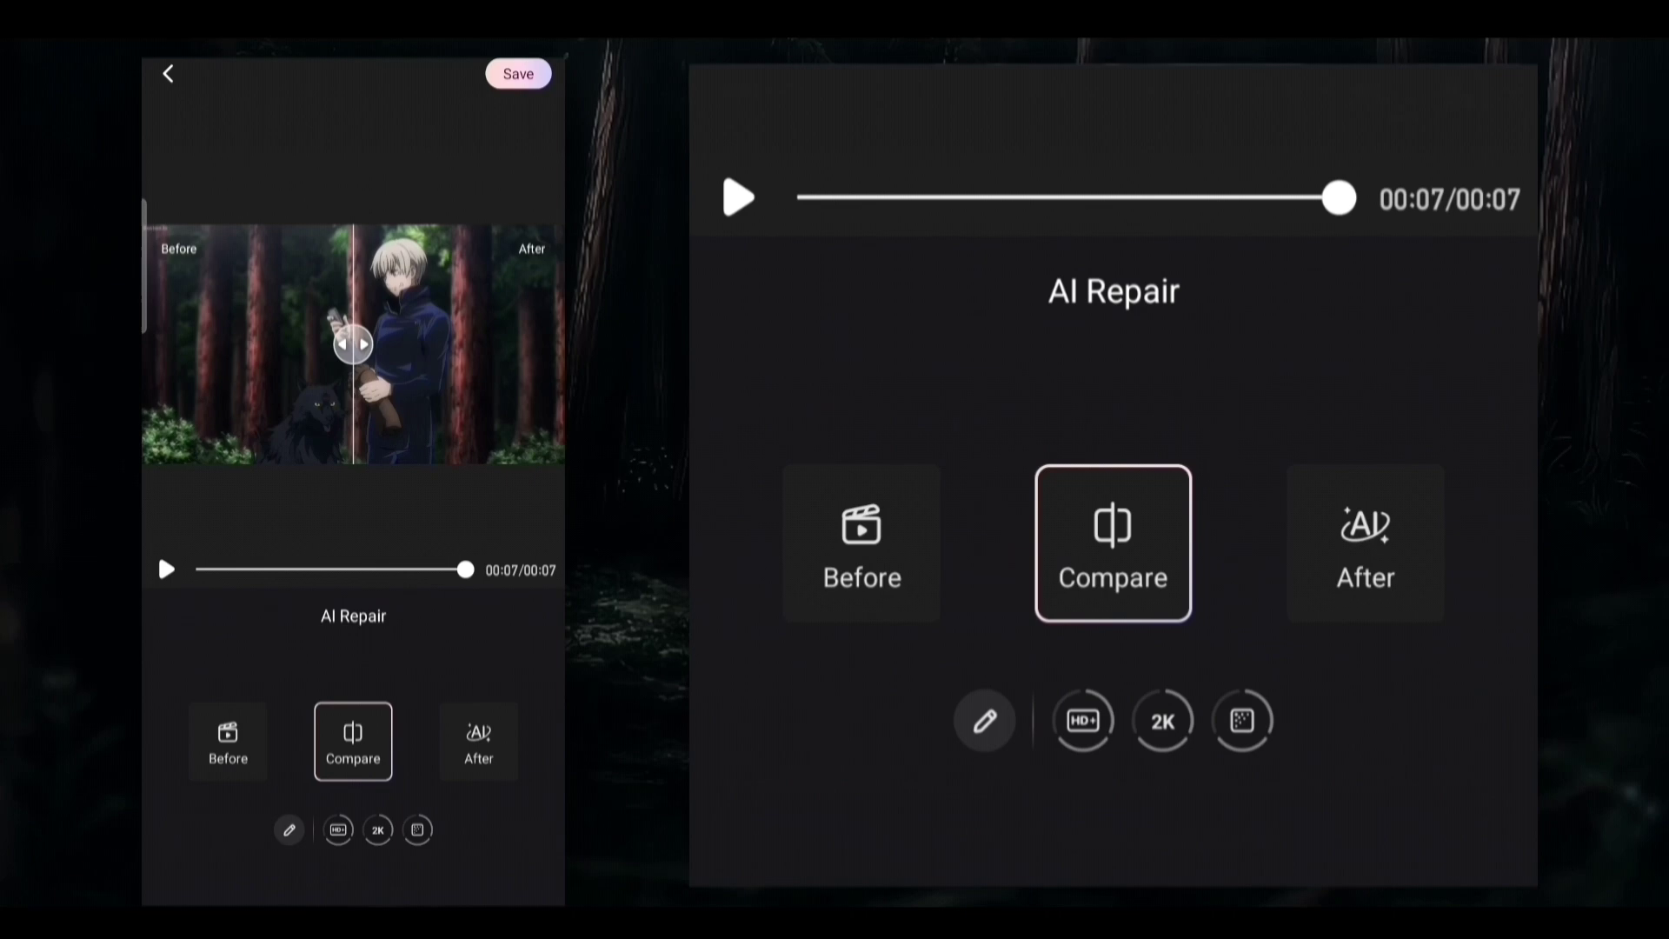
pyautogui.click(480, 754)
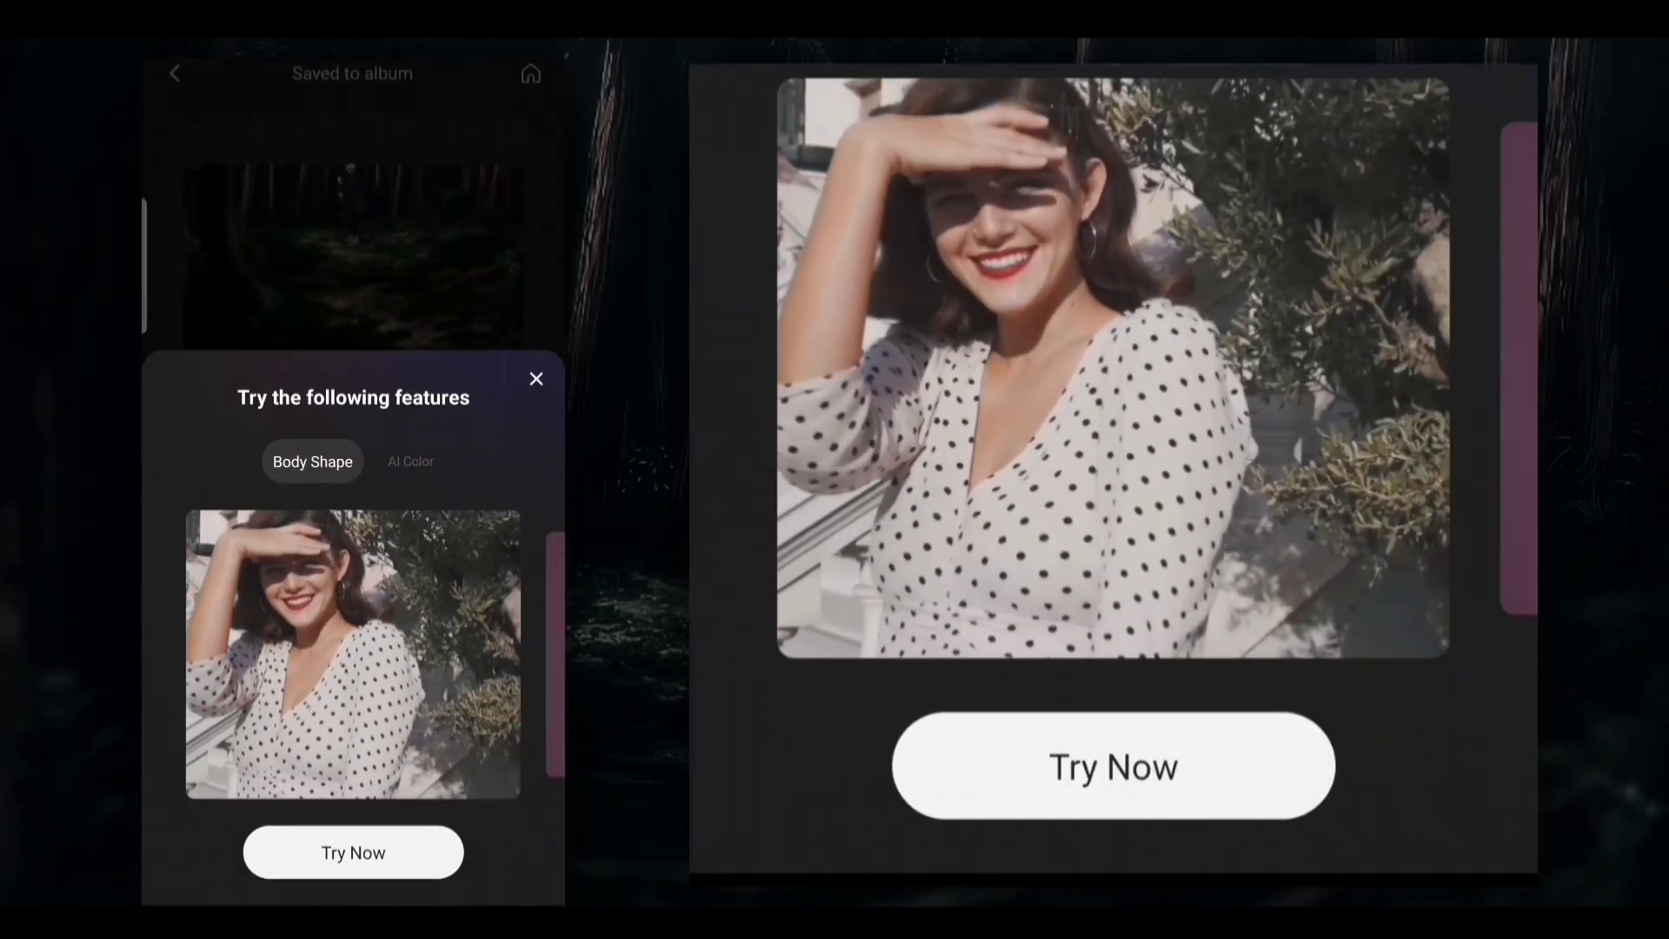
pyautogui.click(536, 378)
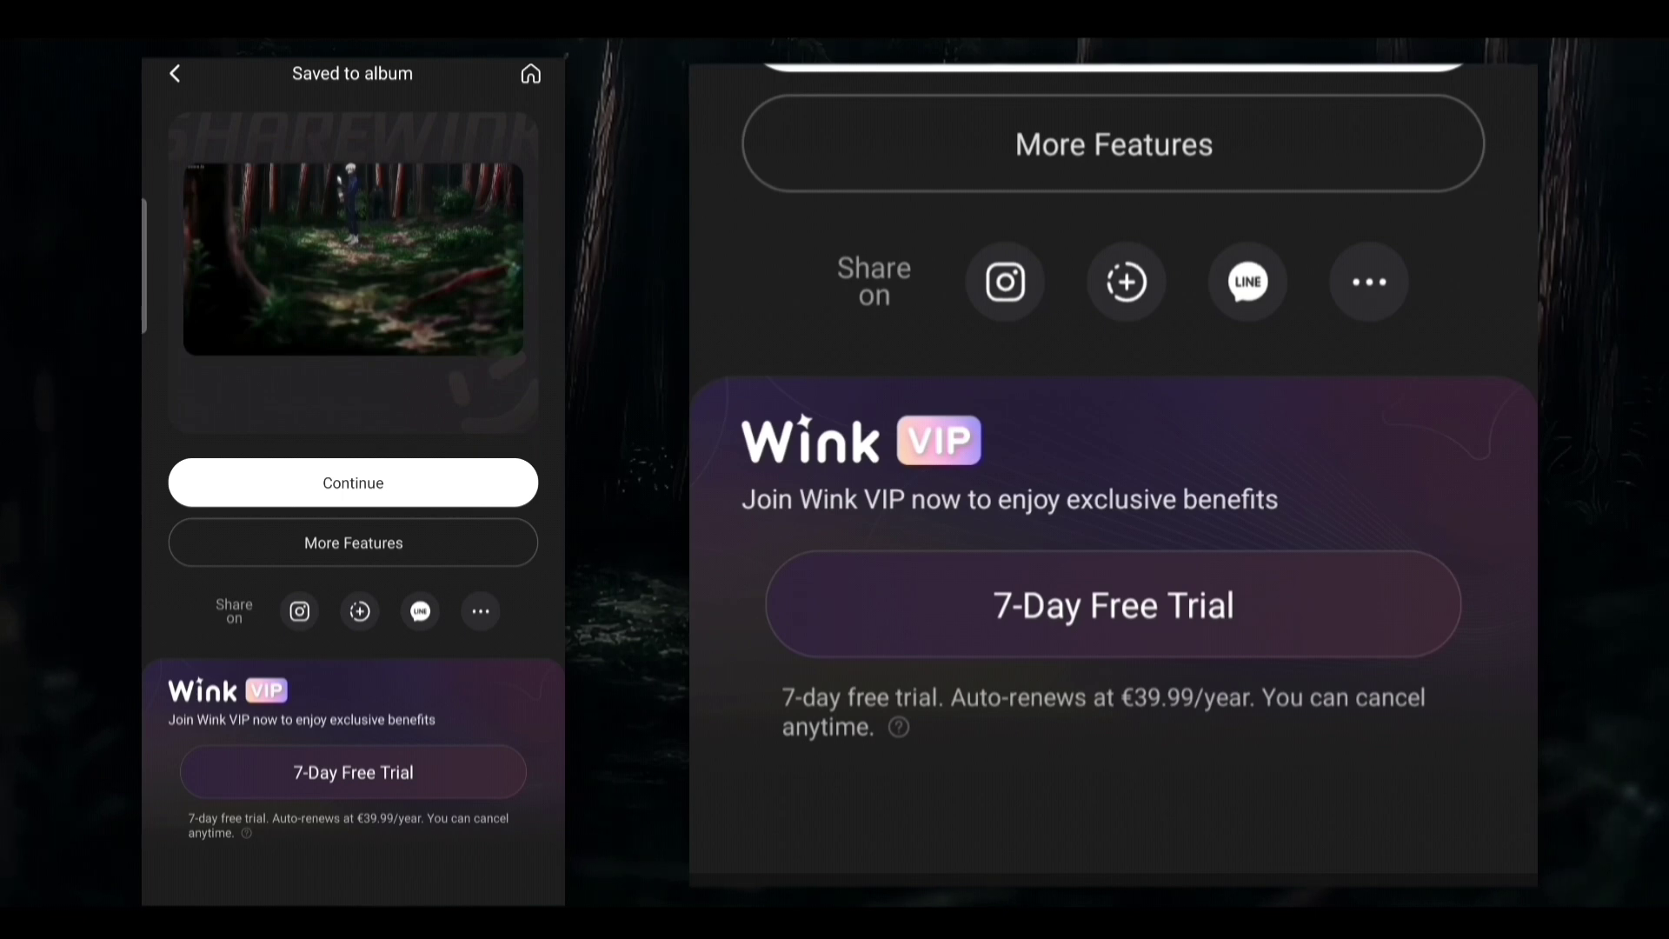
pyautogui.moveTo(353, 898); pyautogui.dragTo(352, 652)
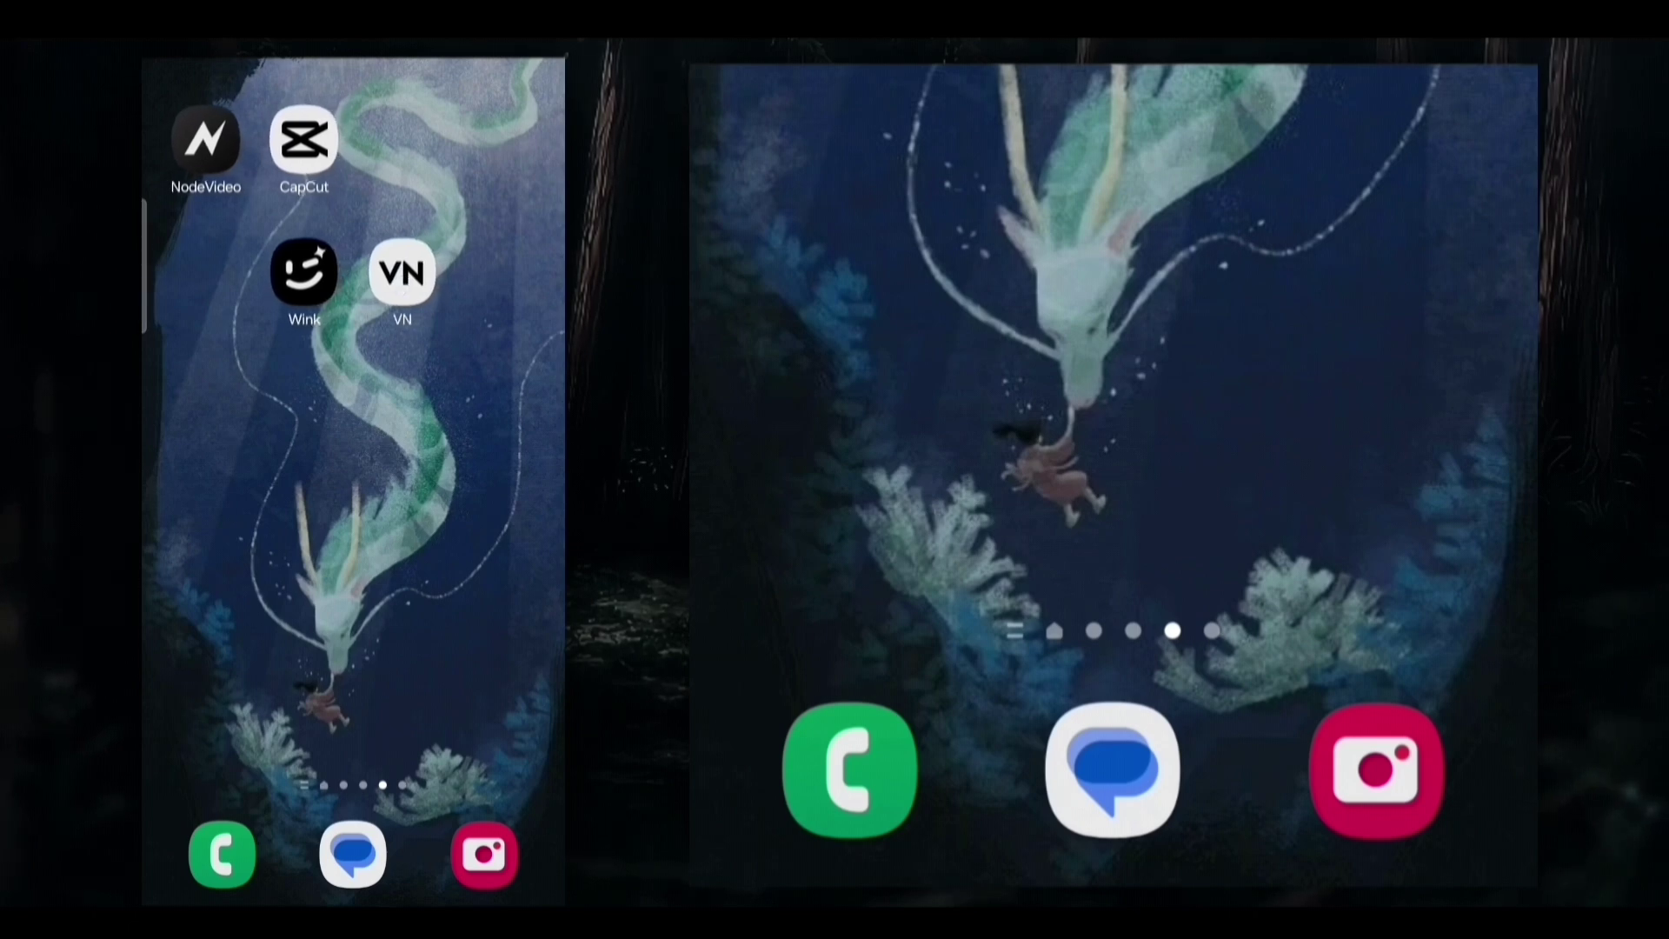
# - Launch VN, start a New Project with the Wink-repaired forest clip, and open Filter's Adjust tab
pyautogui.click(402, 273)
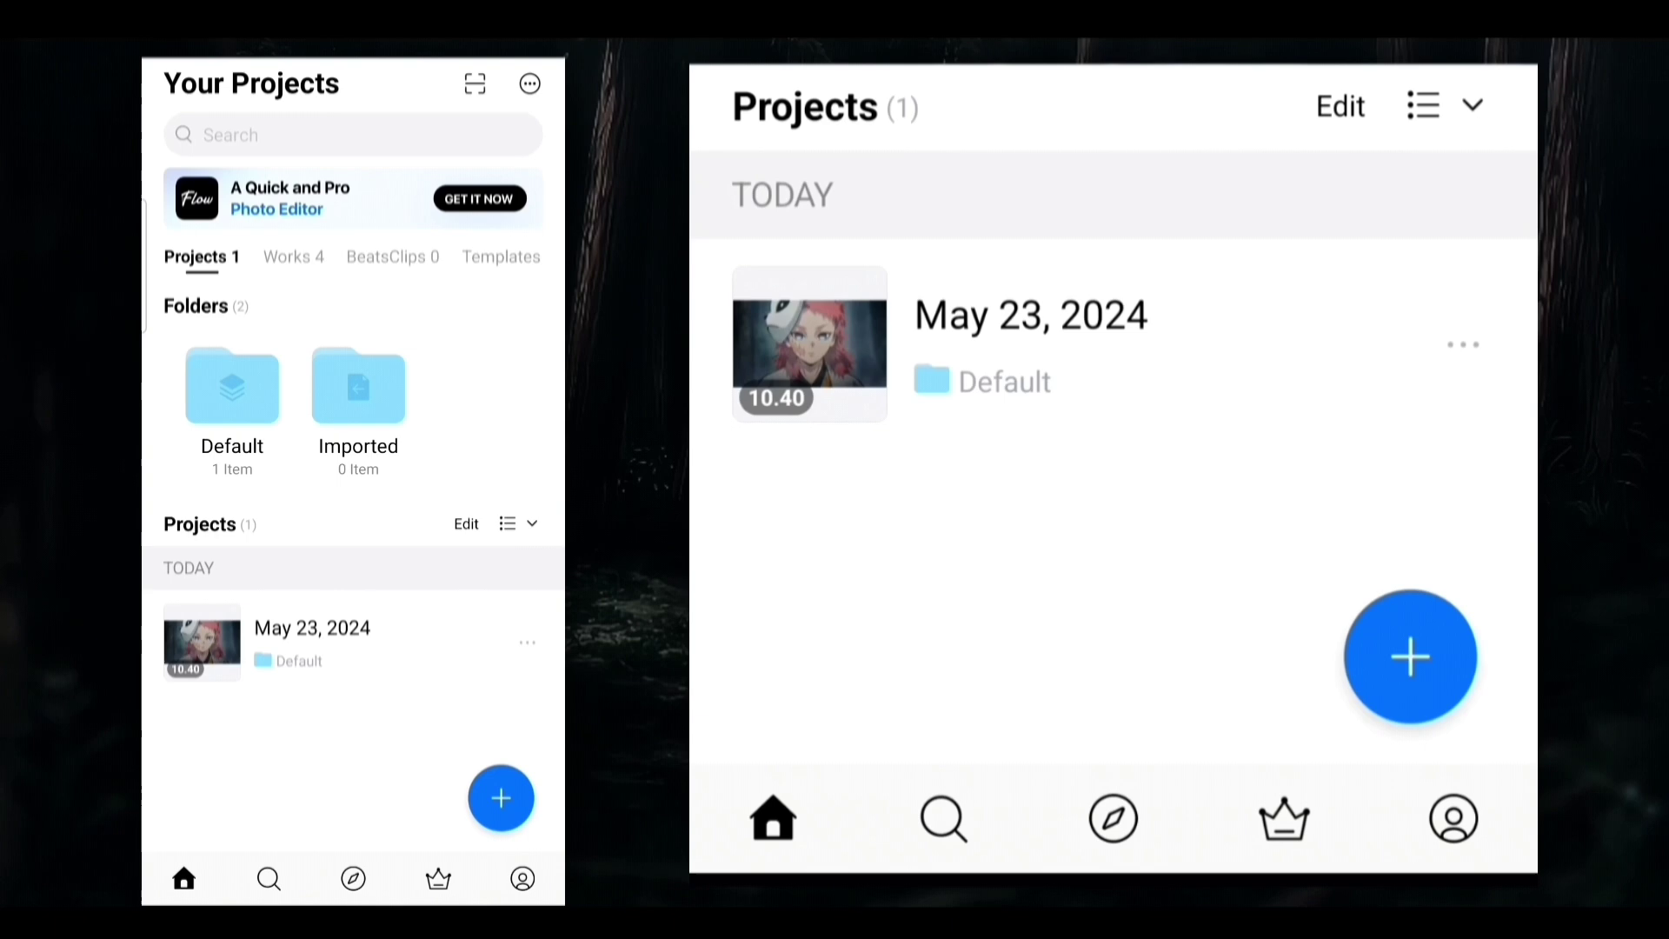
pyautogui.click(502, 798)
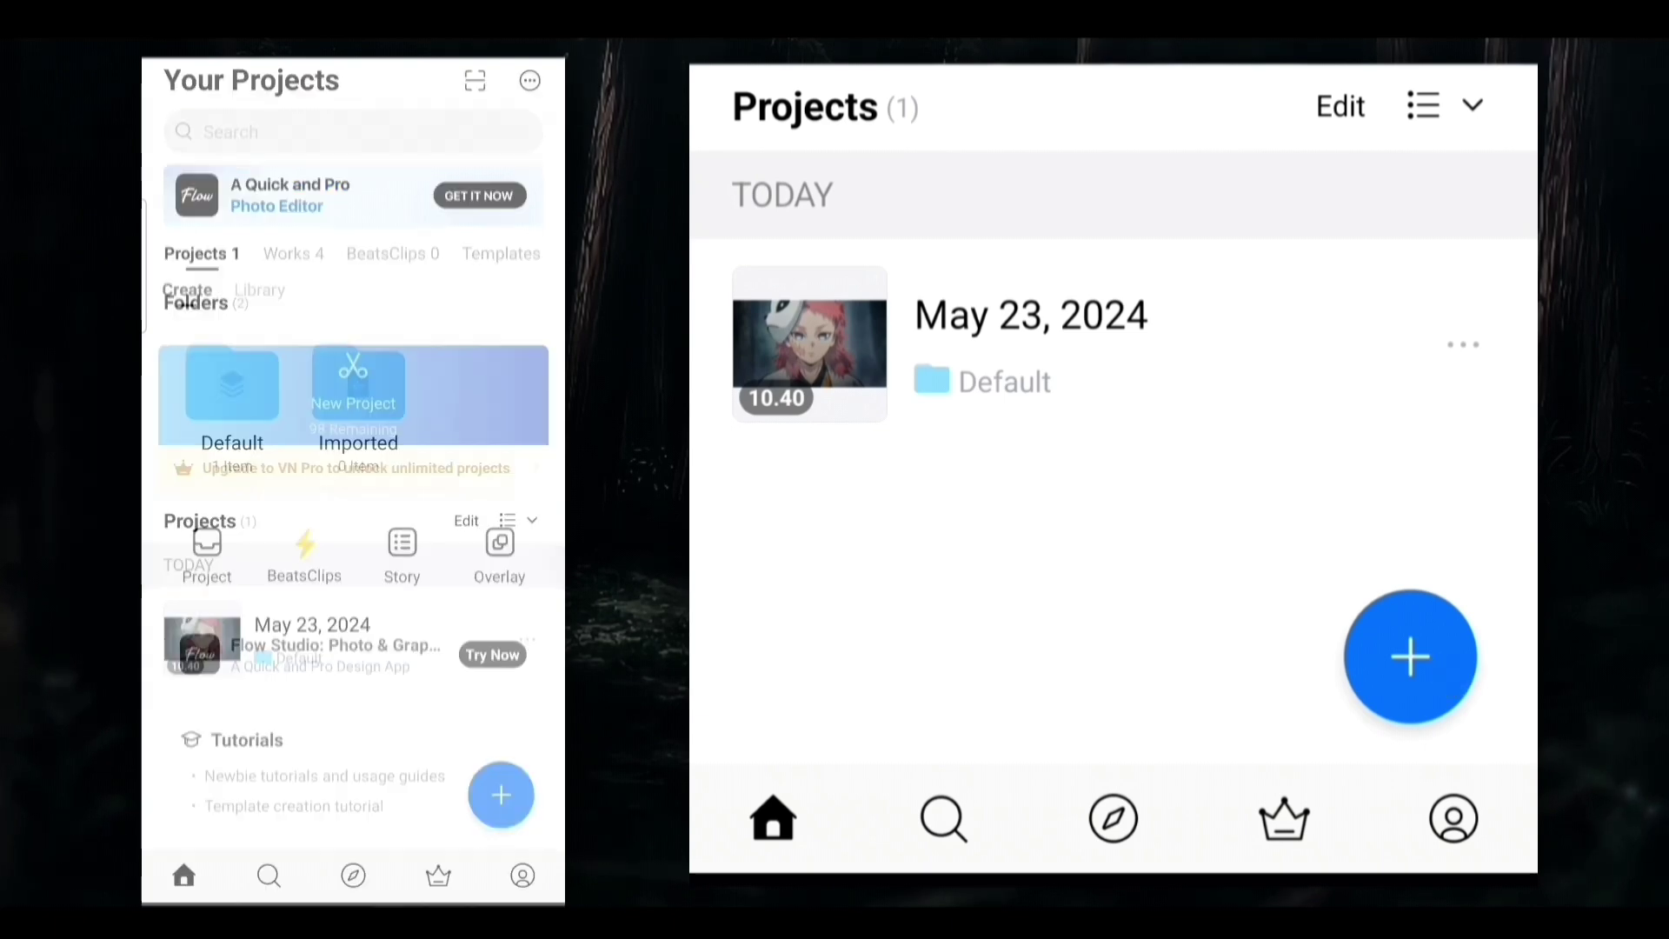
pyautogui.click(352, 316)
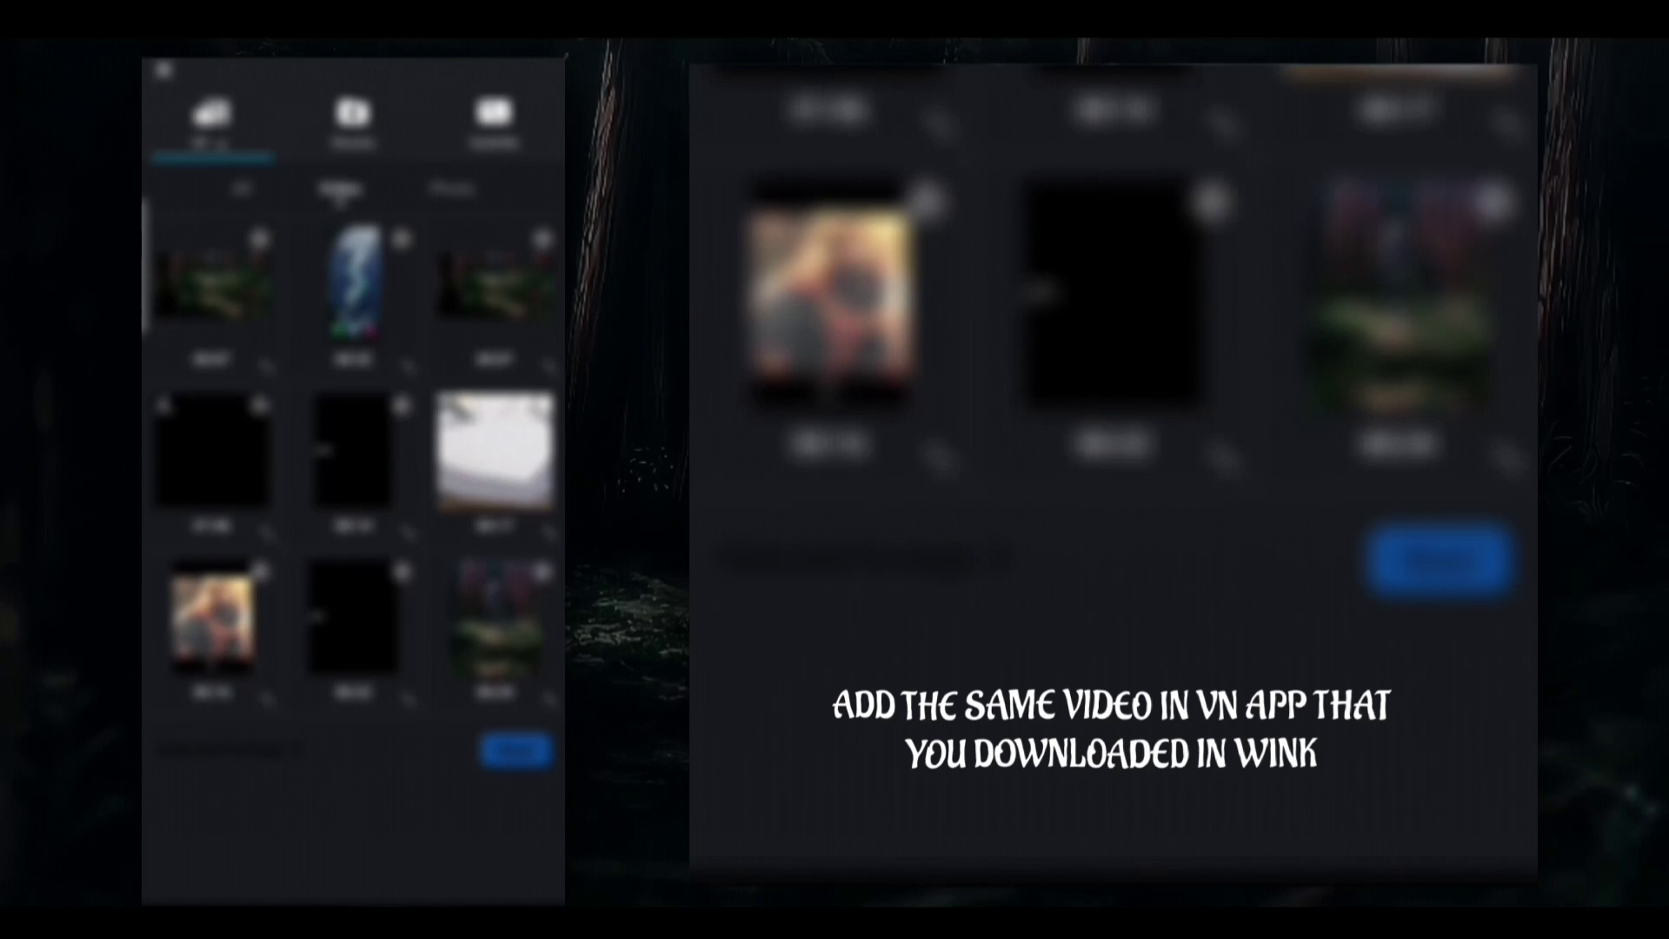
pyautogui.click(213, 275)
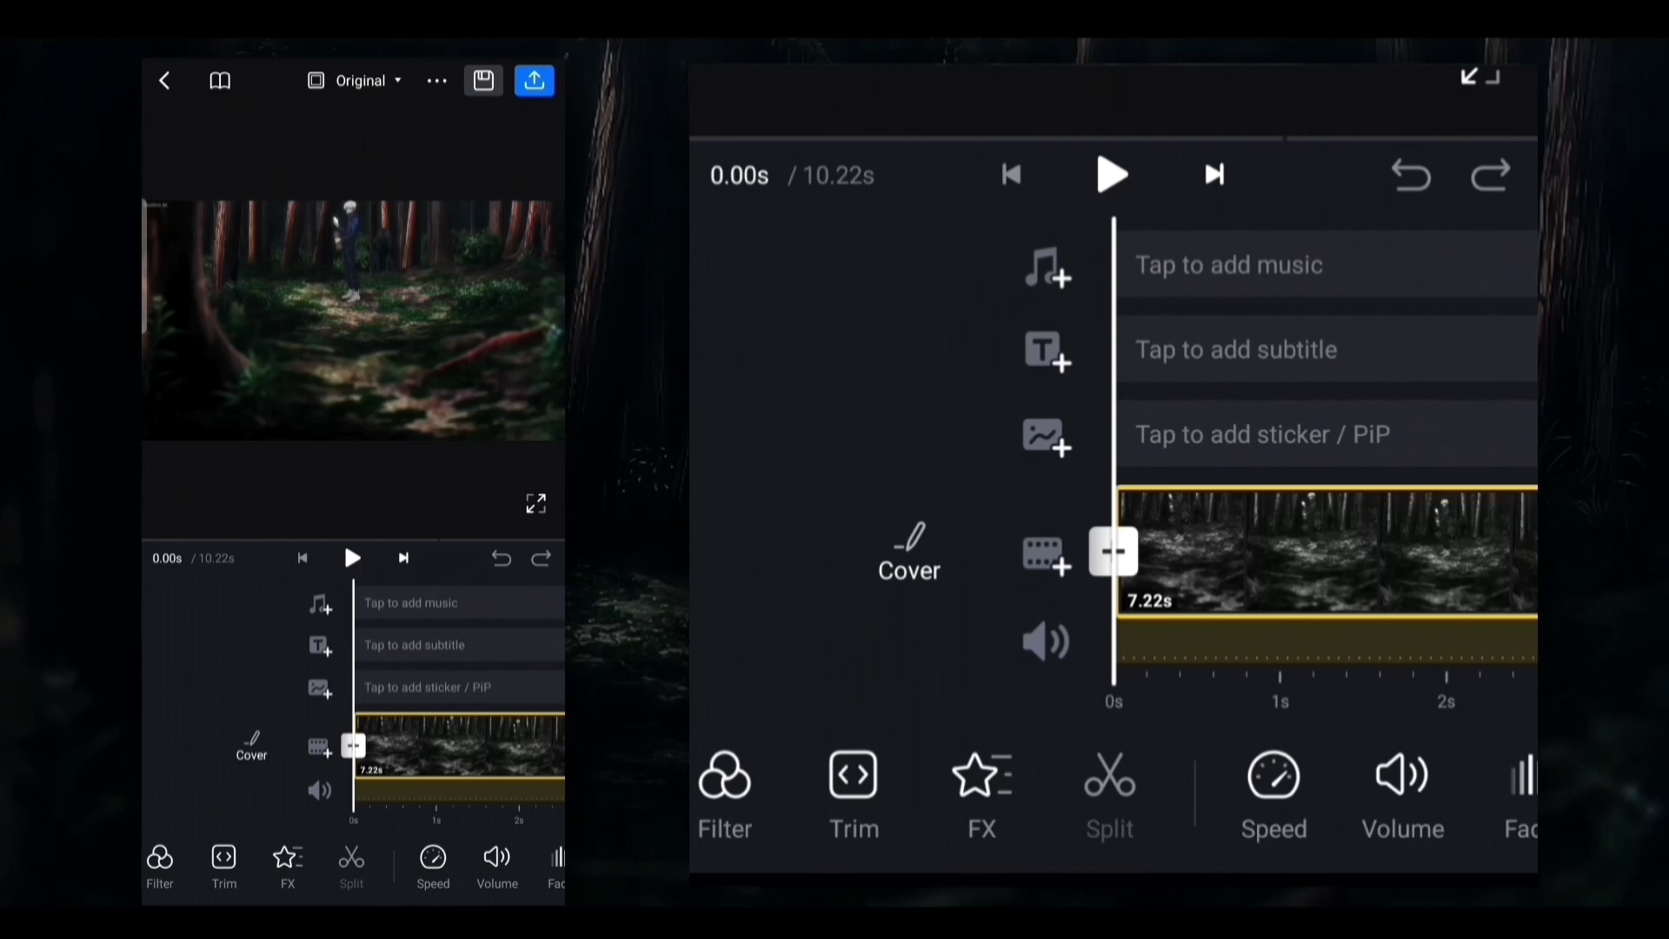
pyautogui.click(763, 789)
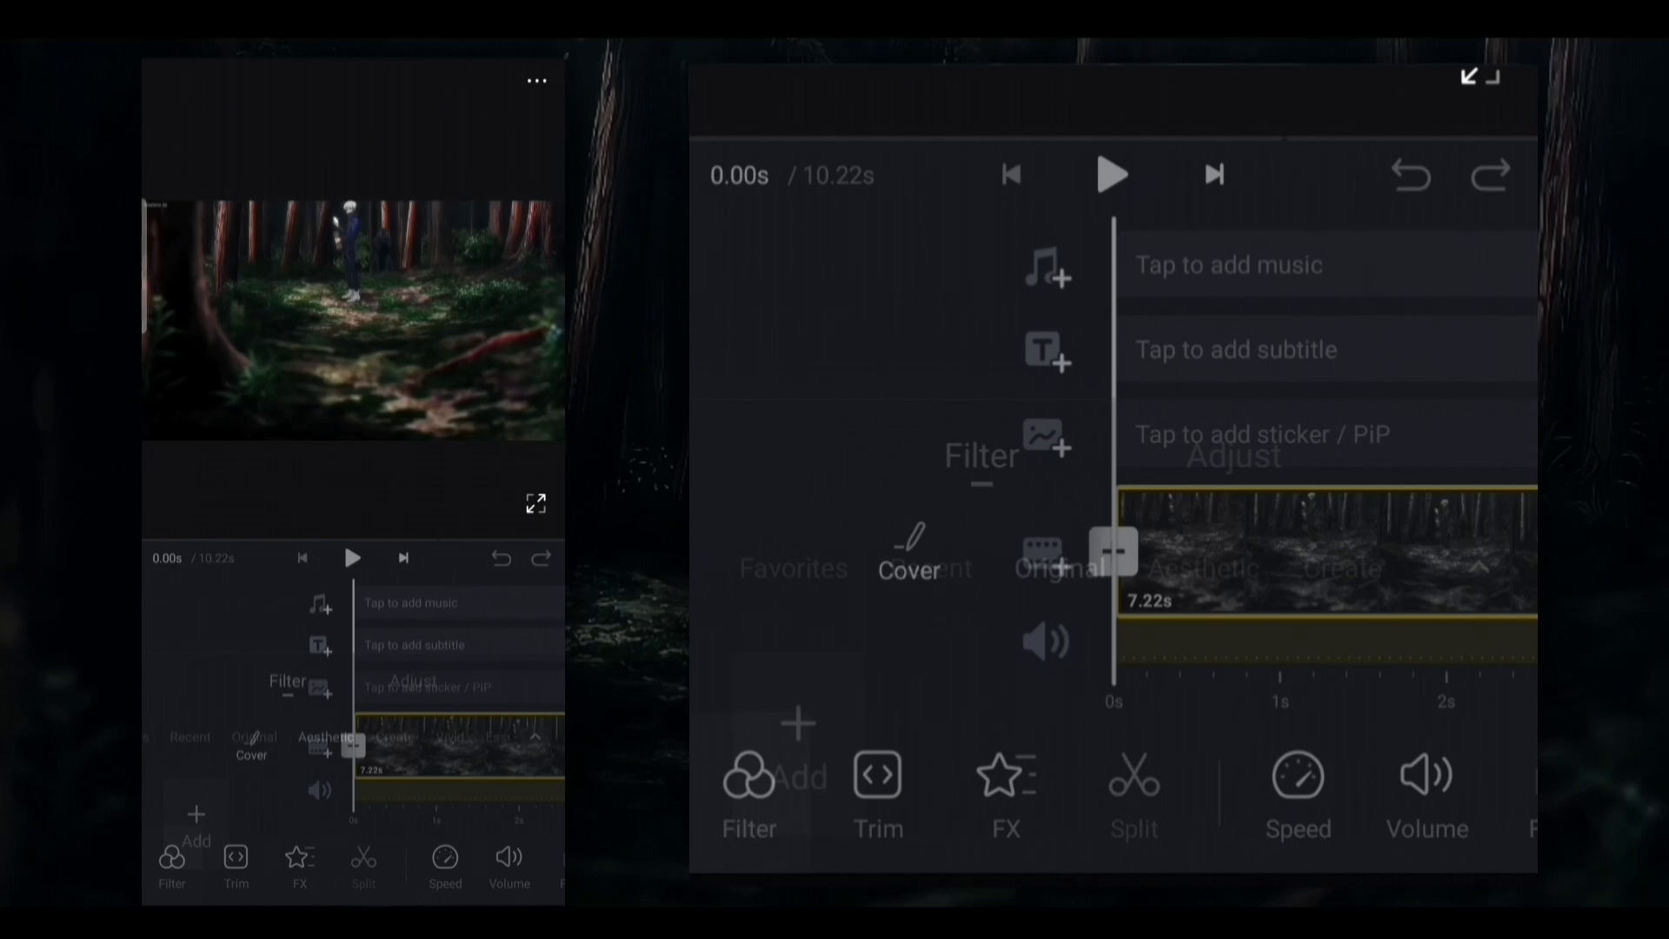
pyautogui.click(1226, 171)
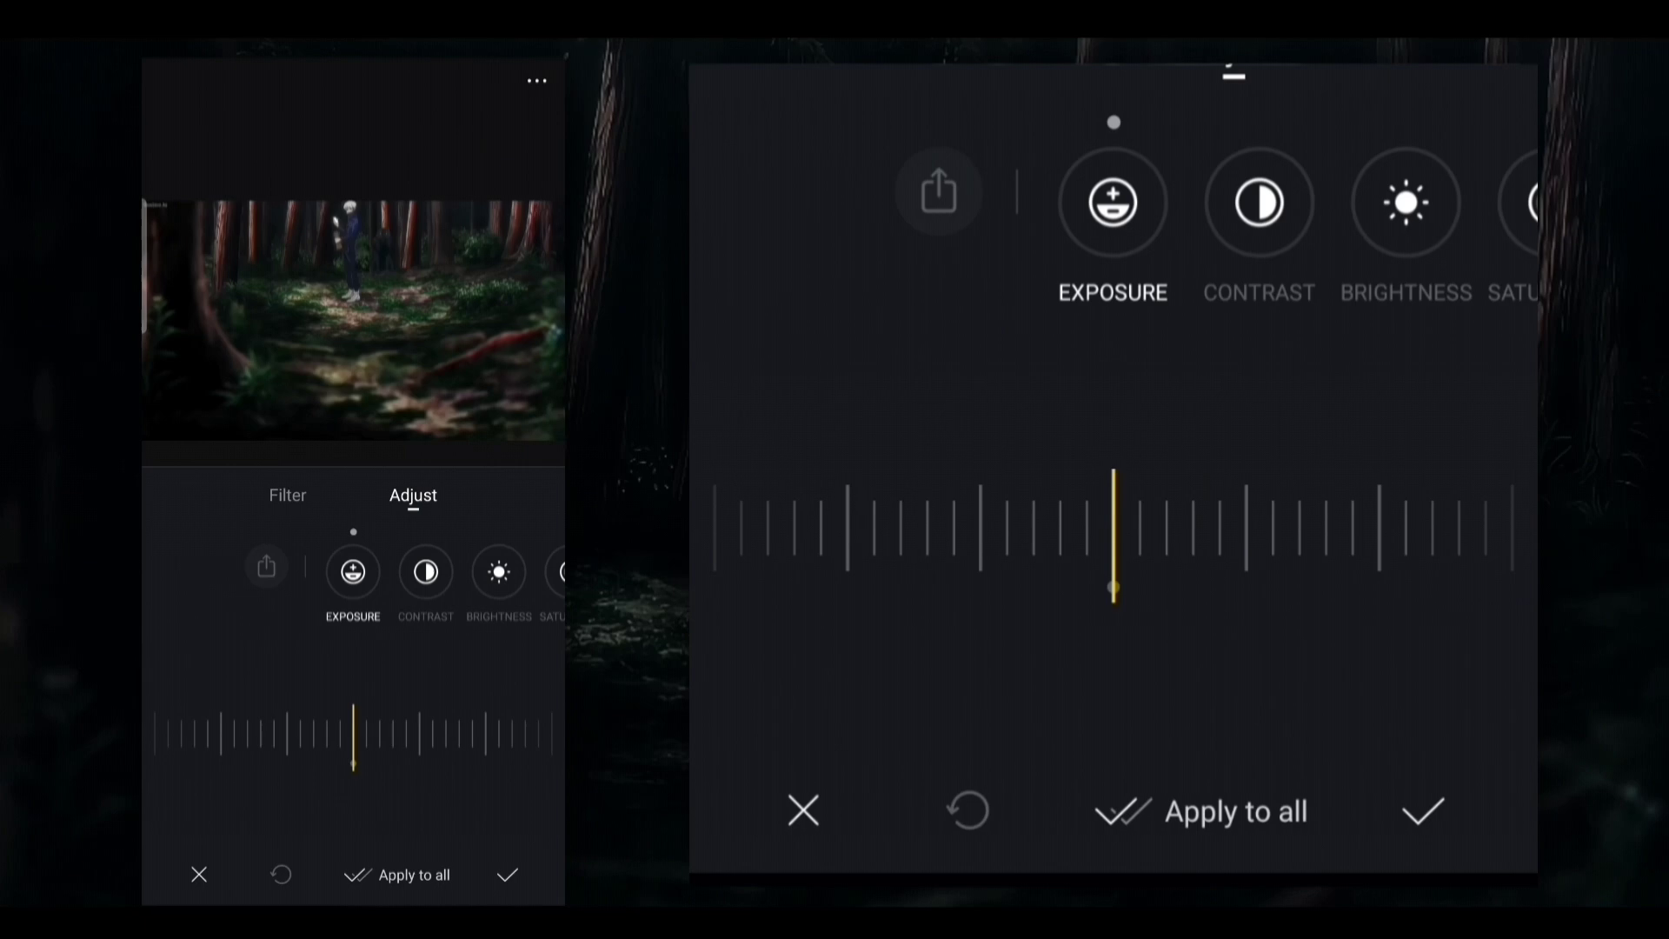
# - Set exposure to −34, contrast to +15 and brightness to −5
pyautogui.moveTo(997, 542); pyautogui.dragTo(1178, 586)
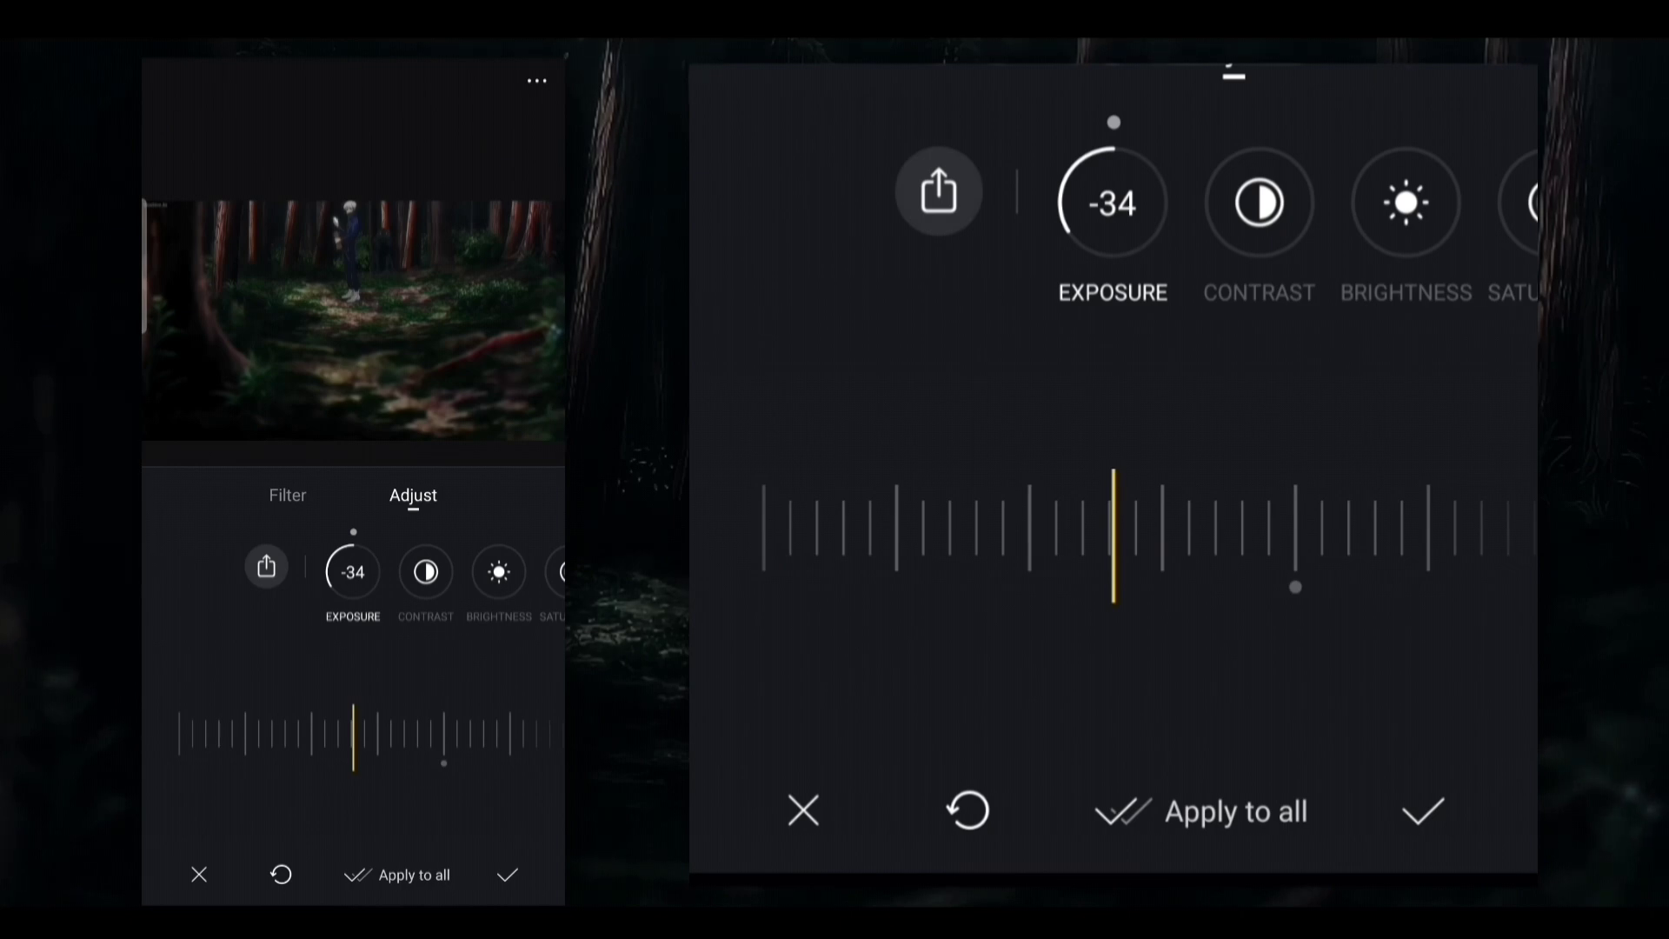
pyautogui.click(1259, 201)
pyautogui.moveTo(1311, 523); pyautogui.dragTo(1230, 556)
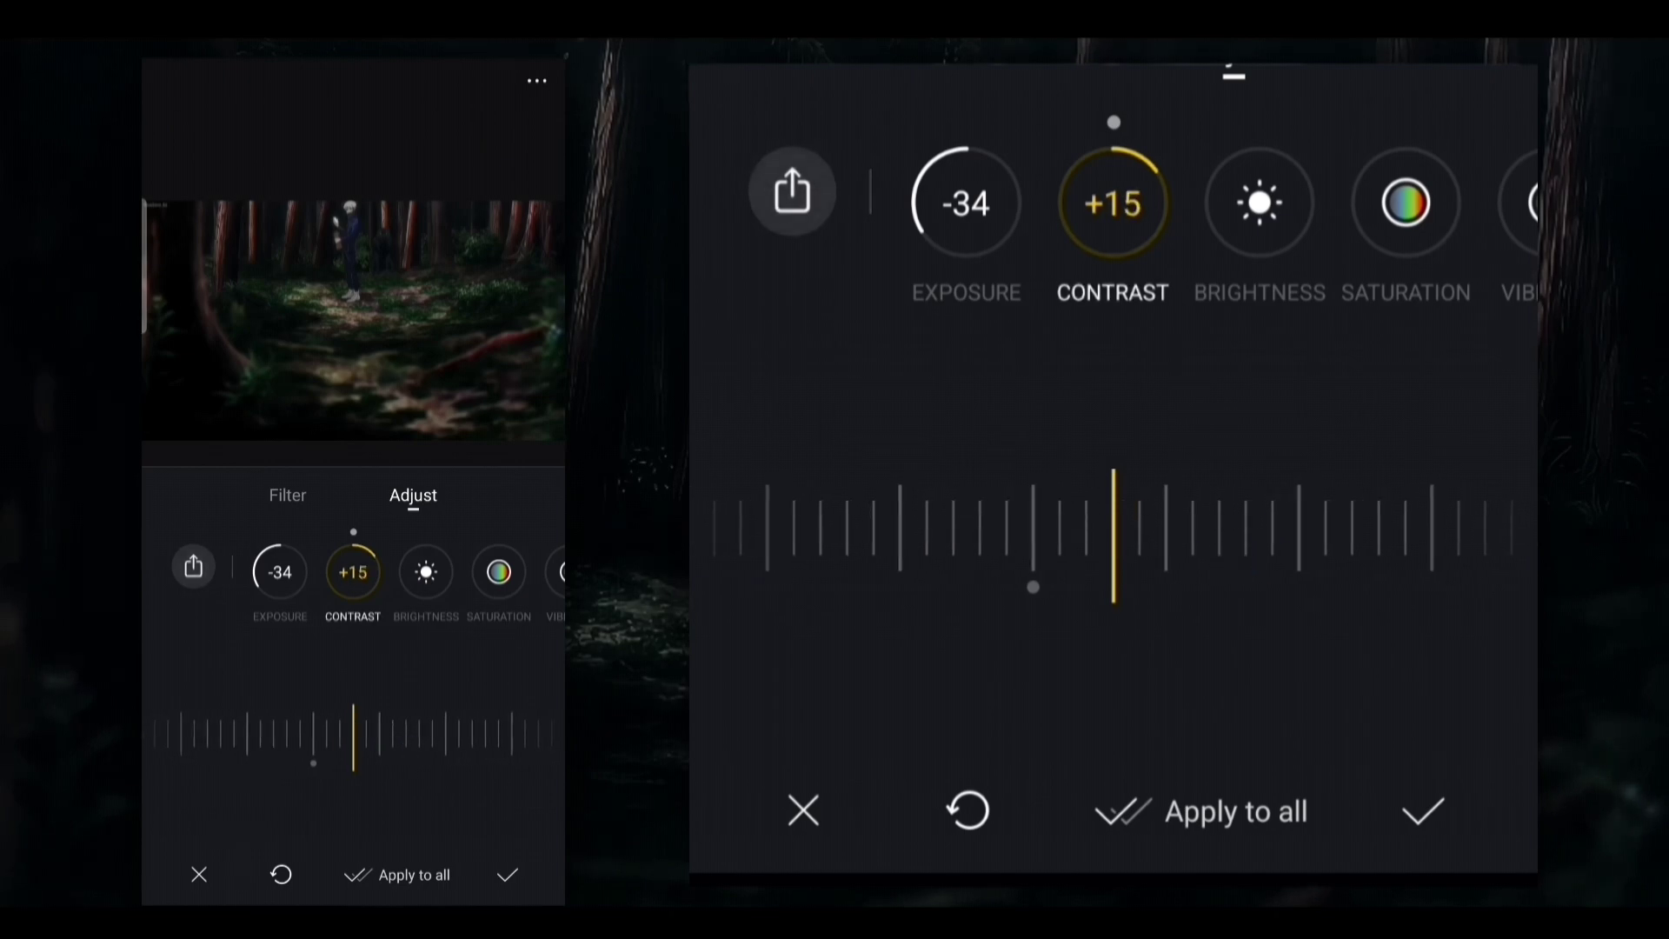
pyautogui.click(1258, 202)
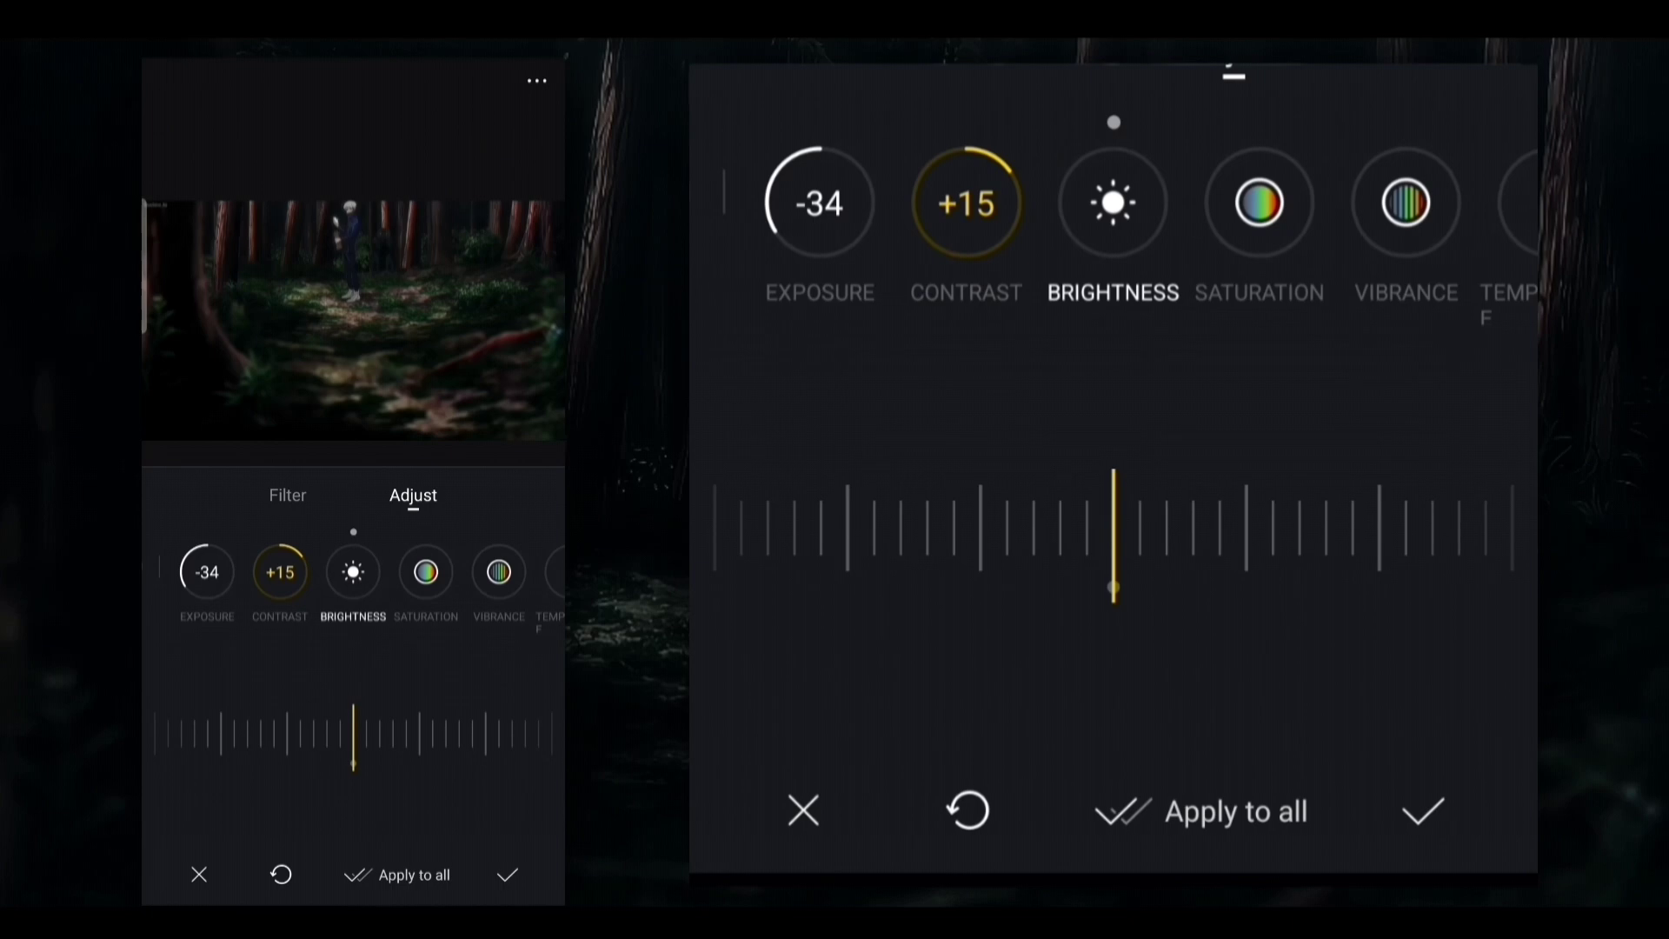
pyautogui.moveTo(1053, 547)
pyautogui.mouseDown()
pyautogui.moveTo(1118, 586)
pyautogui.moveTo(1077, 608)
pyautogui.mouseUp()
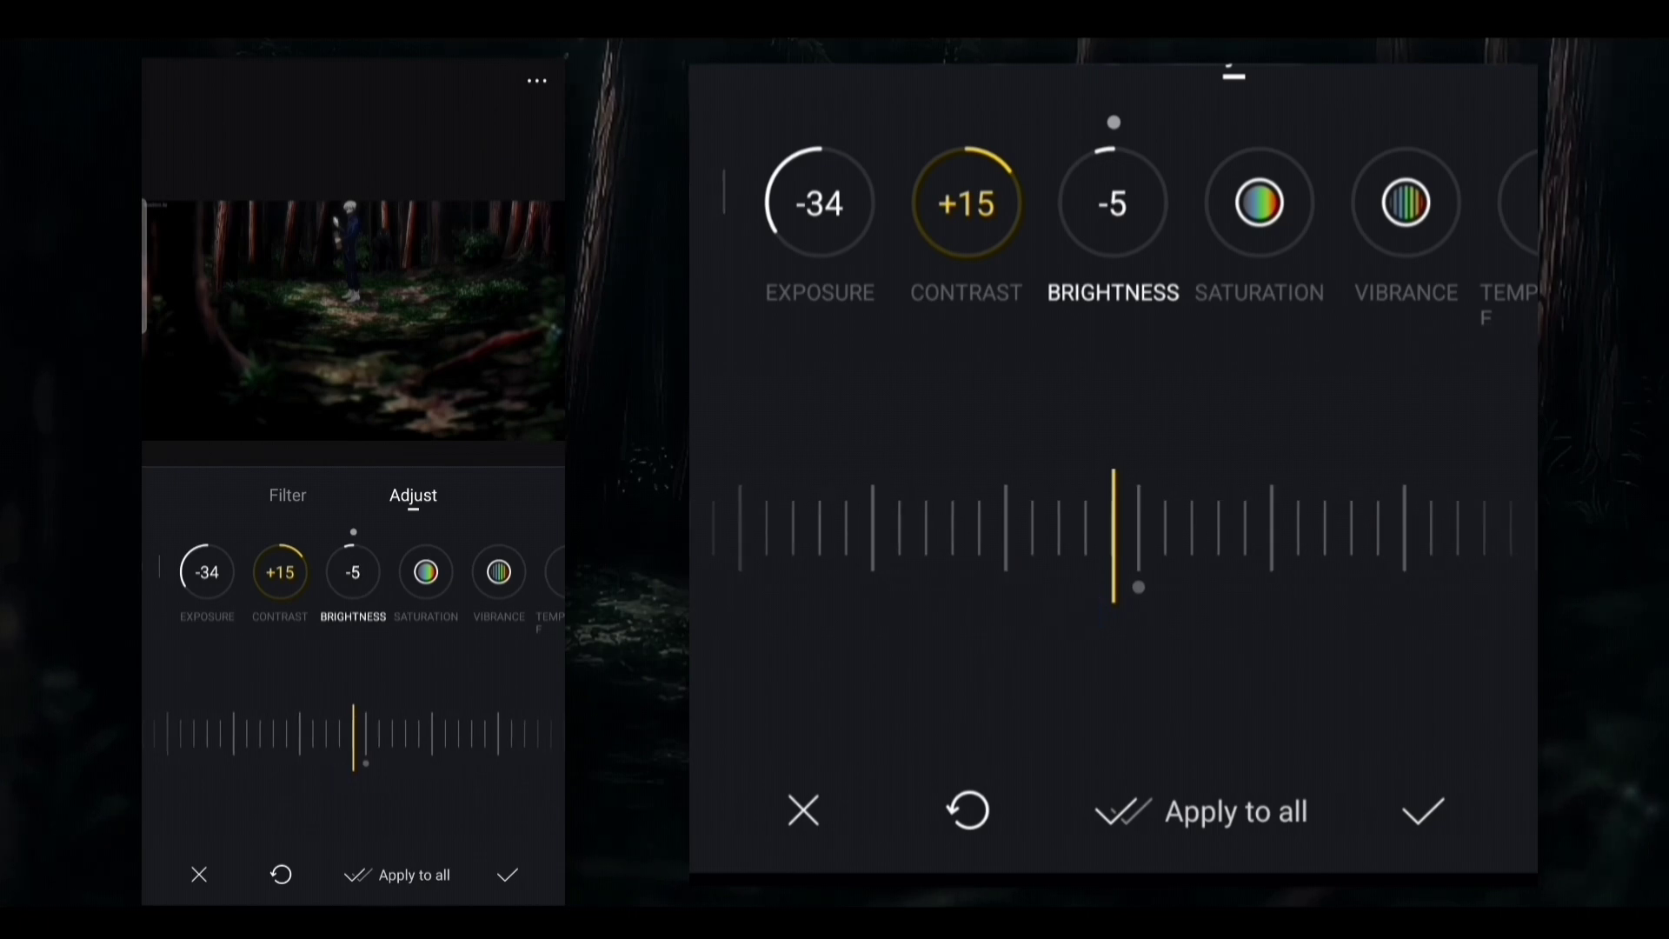
# - Raise saturation to +21 and lower vibrance to −11
pyautogui.click(430, 583)
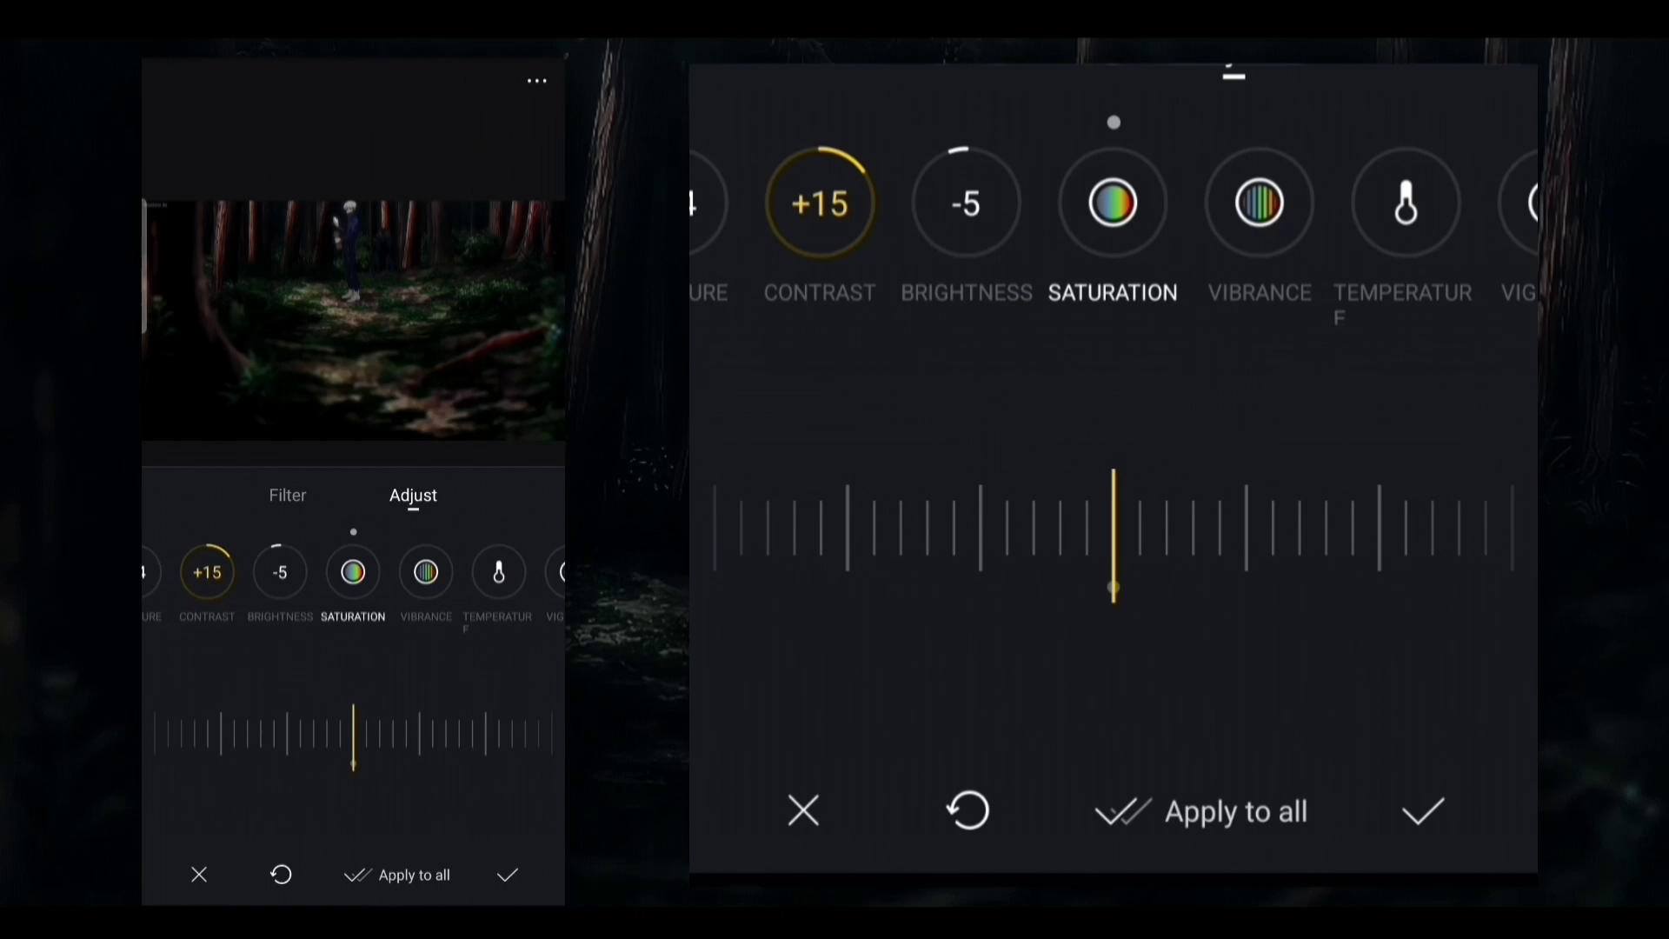
pyautogui.moveTo(1283, 512); pyautogui.dragTo(1165, 593)
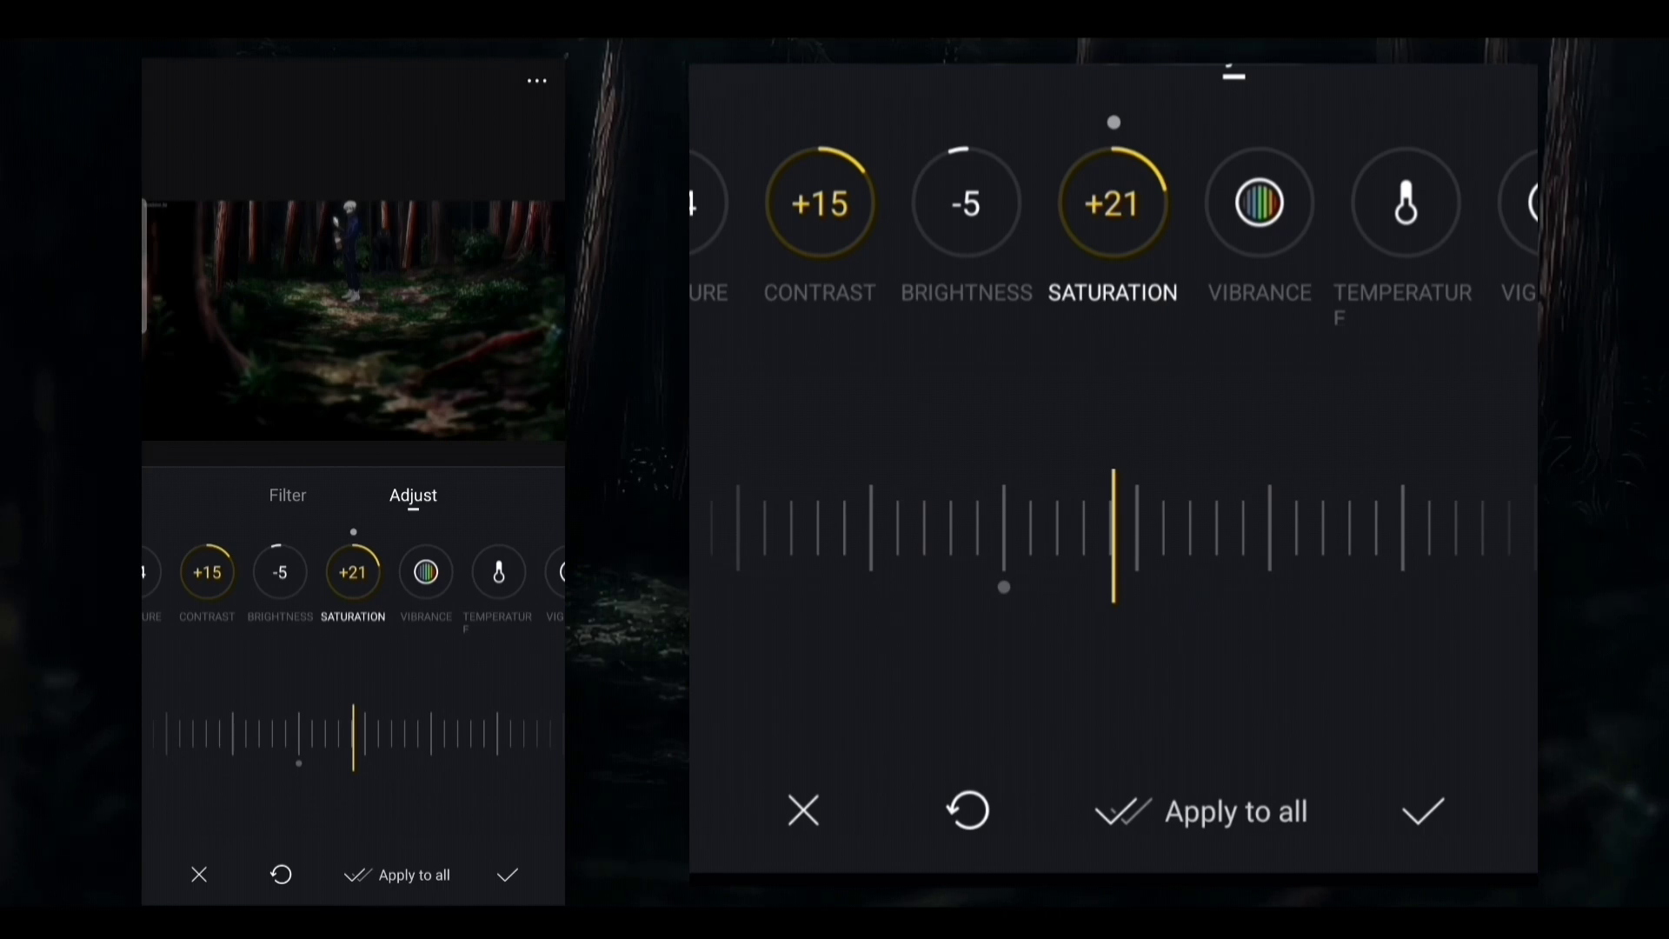
pyautogui.click(1259, 202)
pyautogui.moveTo(1119, 552)
pyautogui.mouseDown()
pyautogui.moveTo(1178, 571)
pyautogui.moveTo(1175, 588)
pyautogui.mouseUp()
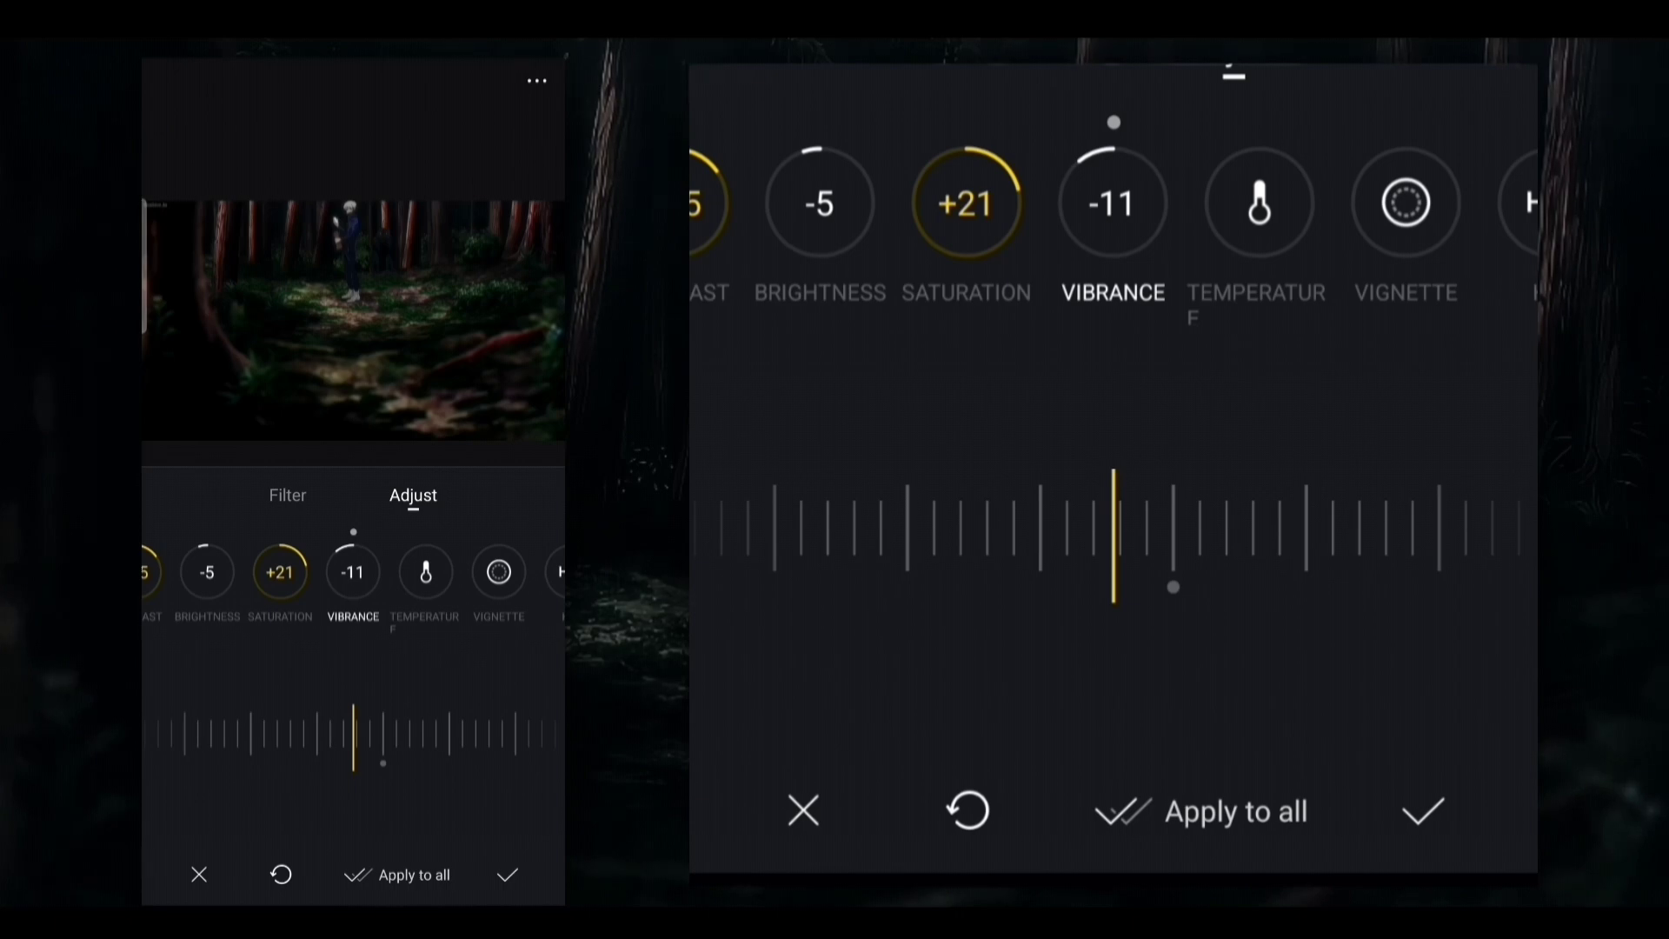
# - Warm the temperature to +9, then pass Vignette to reach the HSL controls
pyautogui.click(1260, 202)
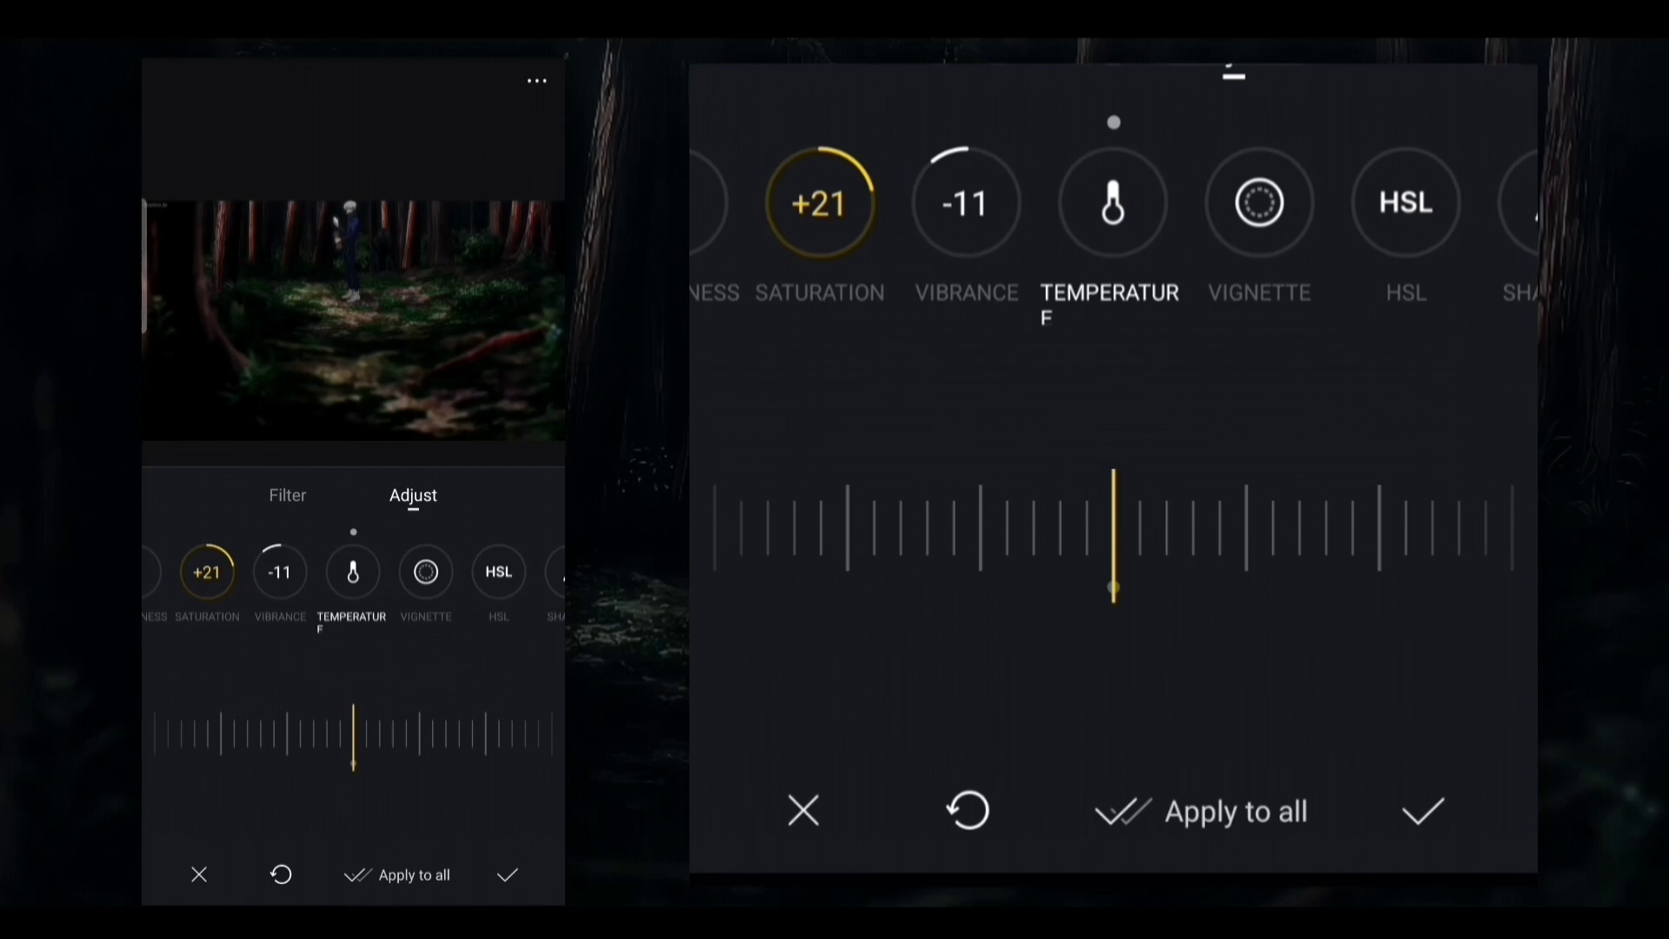
pyautogui.moveTo(1305, 516); pyautogui.dragTo(1257, 555)
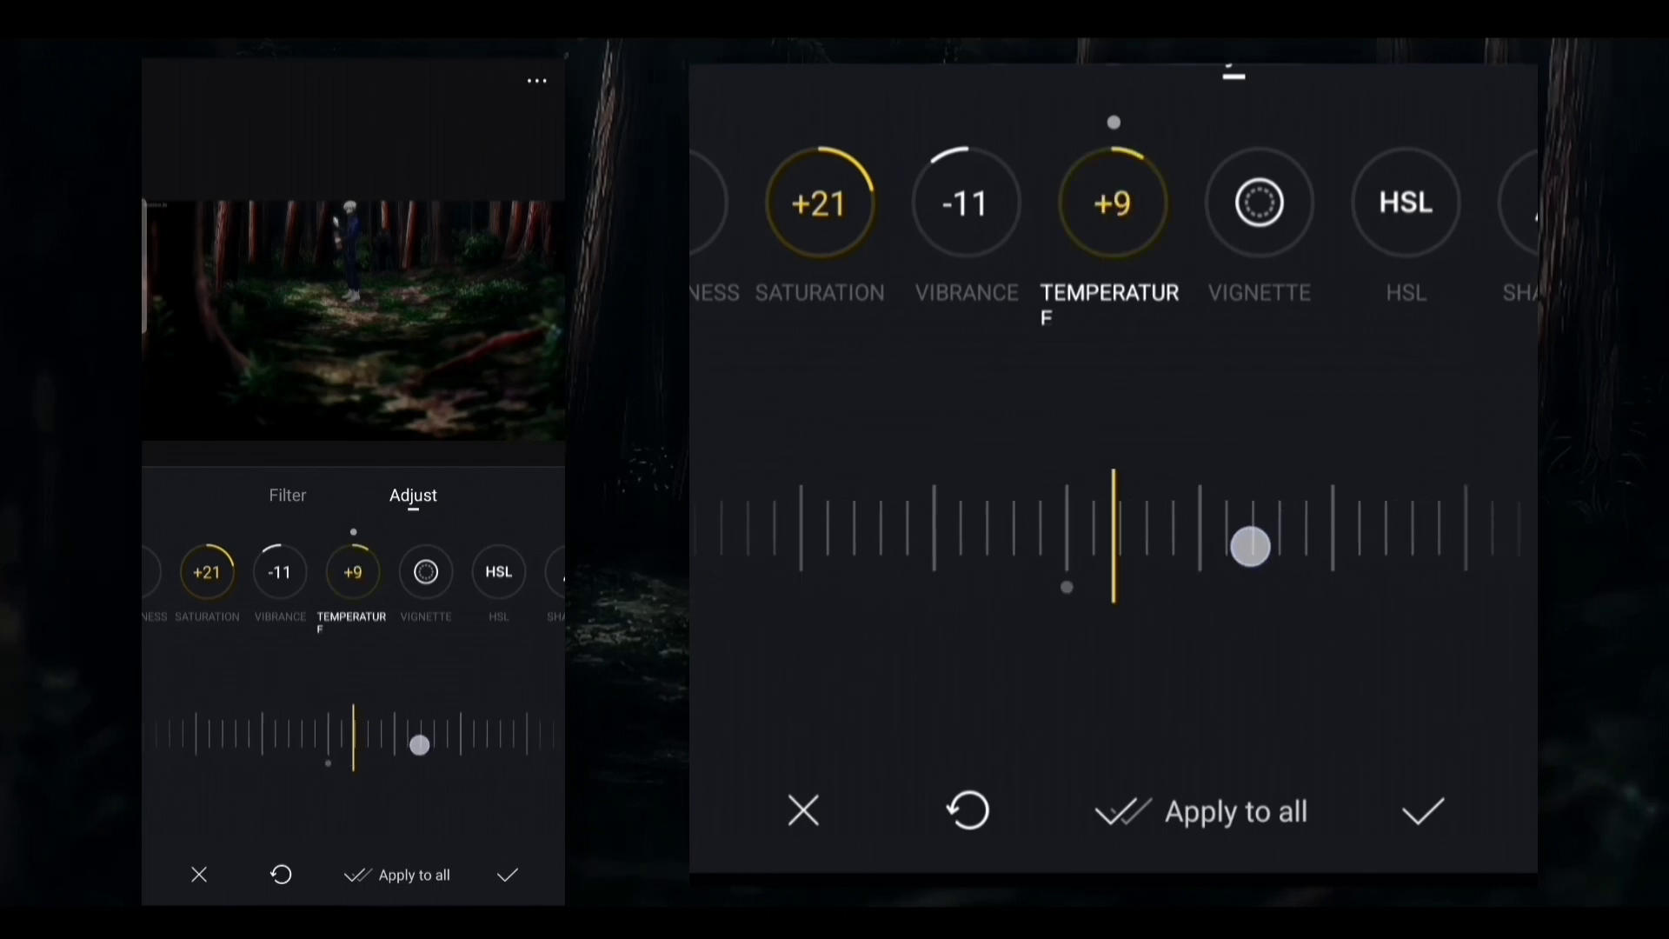
pyautogui.click(1259, 205)
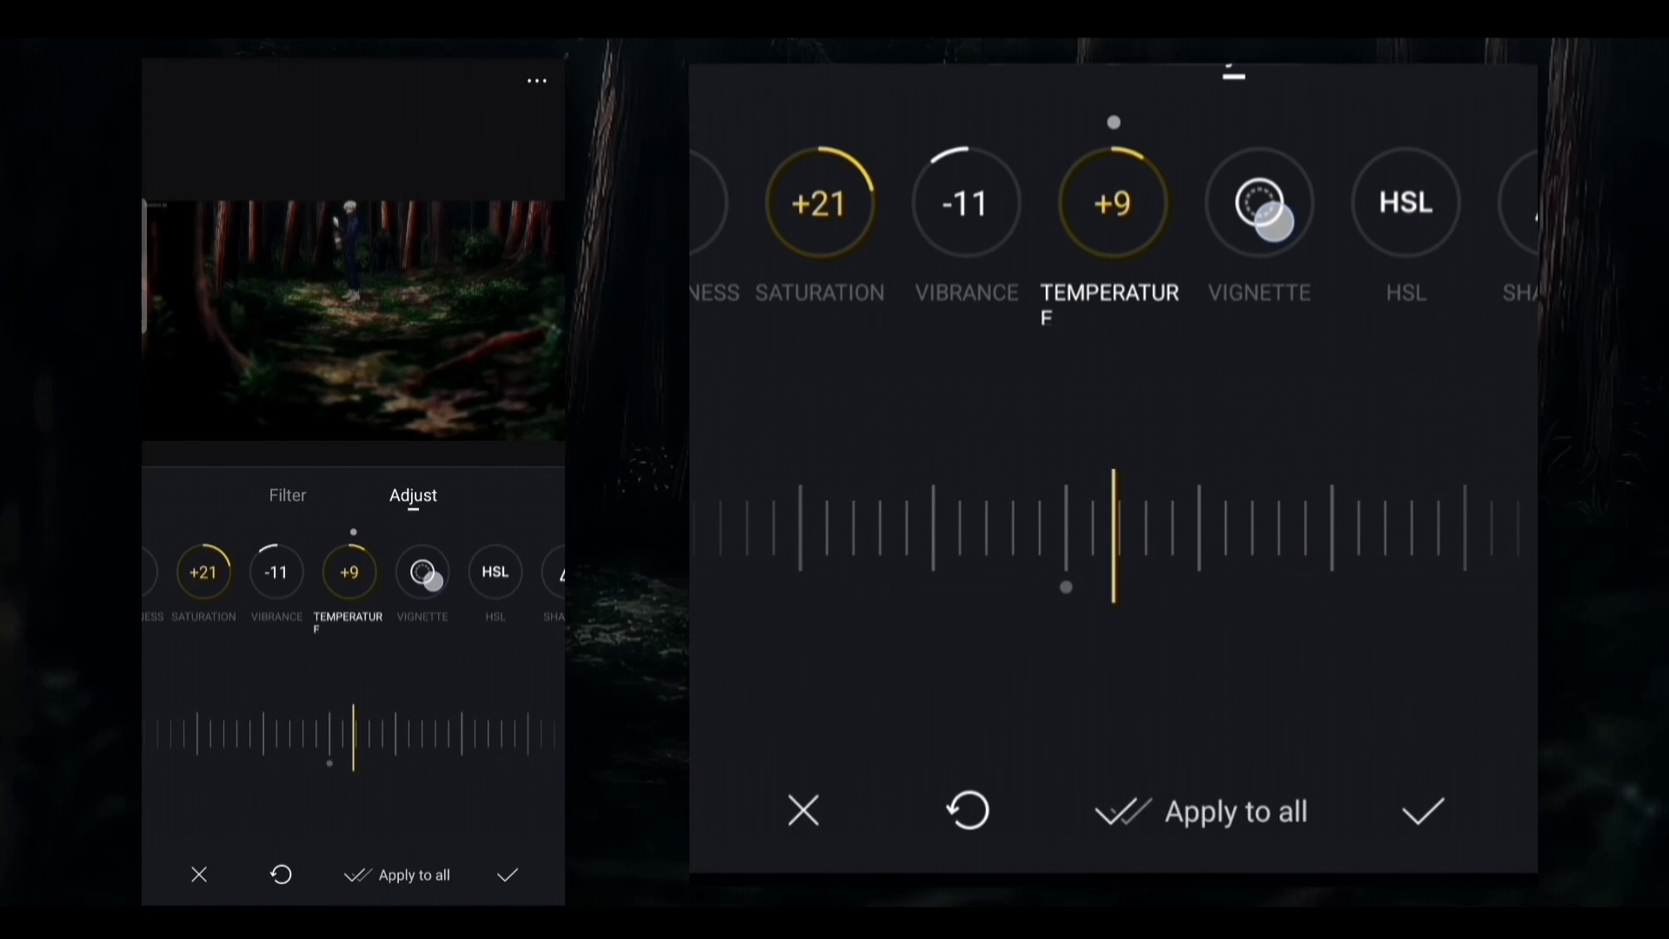
pyautogui.click(1259, 202)
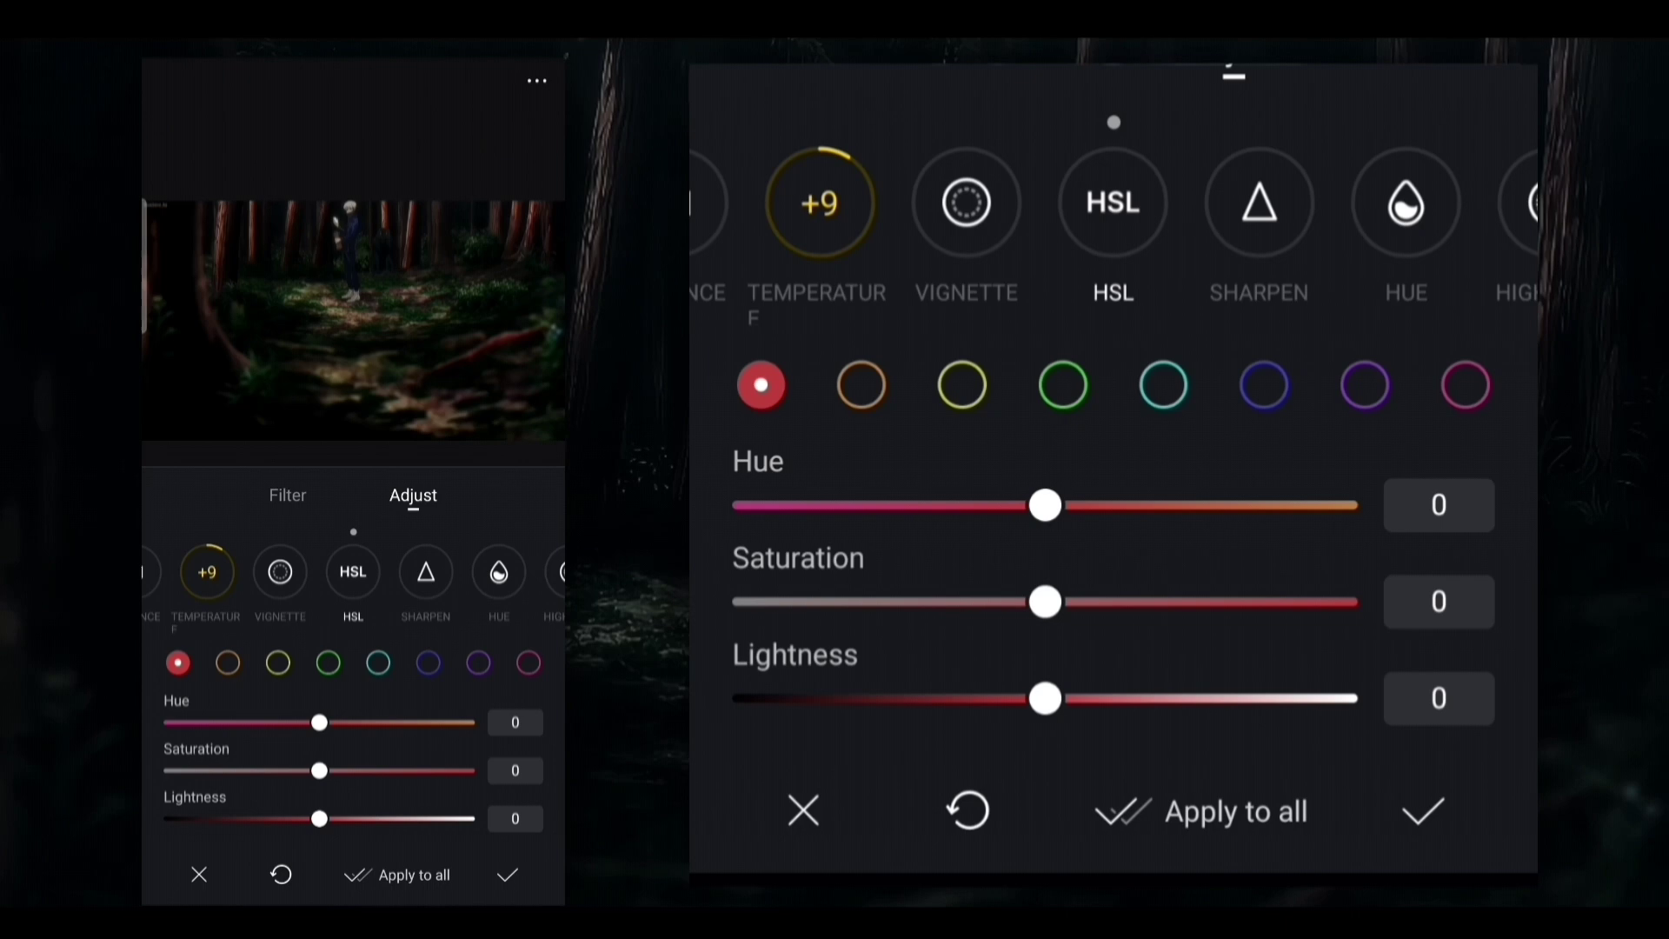
# - Set the red swatch to hue −35, saturation 30 and lightness −3, then select Sharpen
pyautogui.moveTo(1018, 533); pyautogui.dragTo(941, 597)
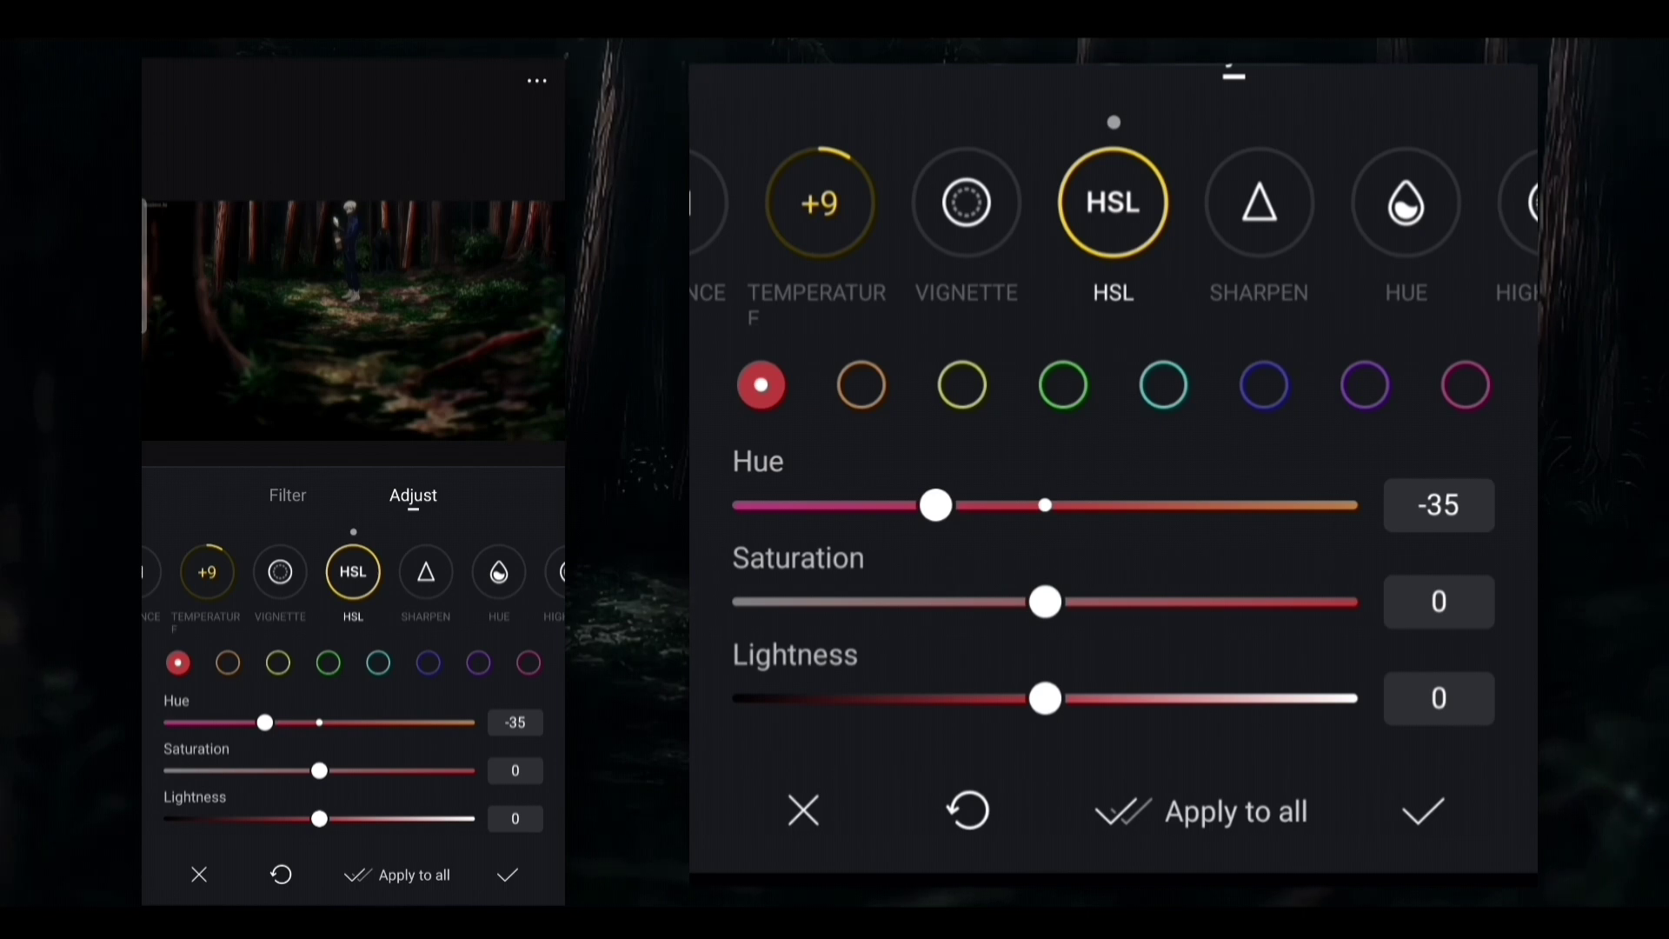
pyautogui.moveTo(1047, 620); pyautogui.dragTo(1136, 653)
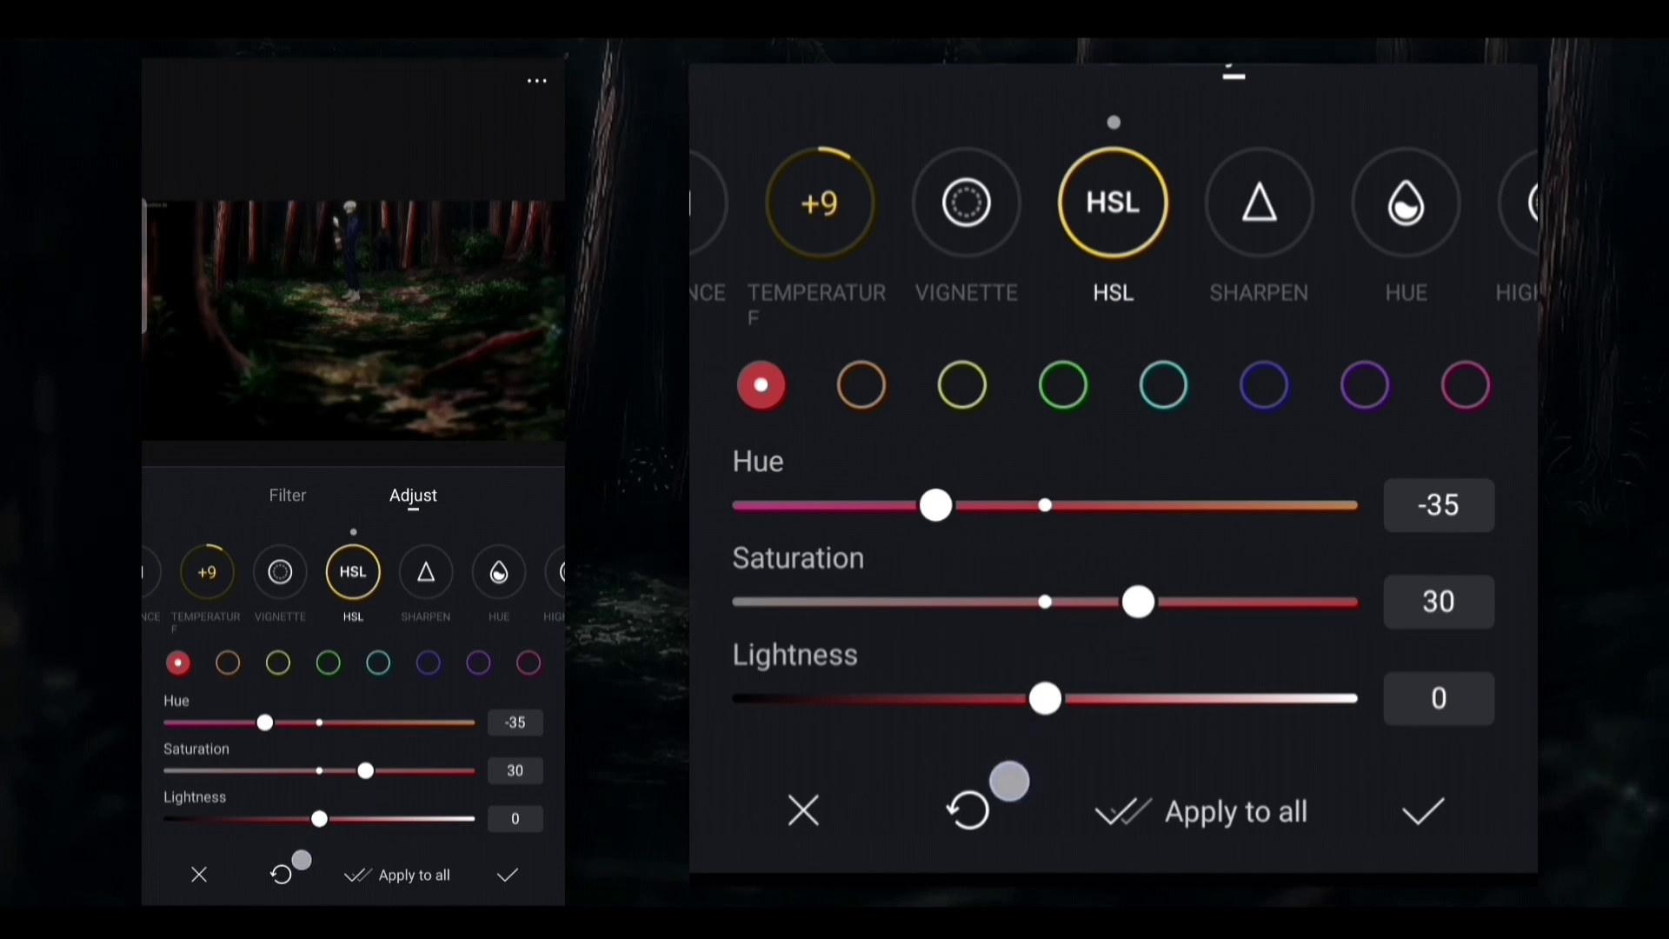
pyautogui.moveTo(1008, 782)
pyautogui.mouseDown()
pyautogui.moveTo(1037, 780)
pyautogui.moveTo(1052, 734)
pyautogui.moveTo(1018, 768)
pyautogui.mouseUp()
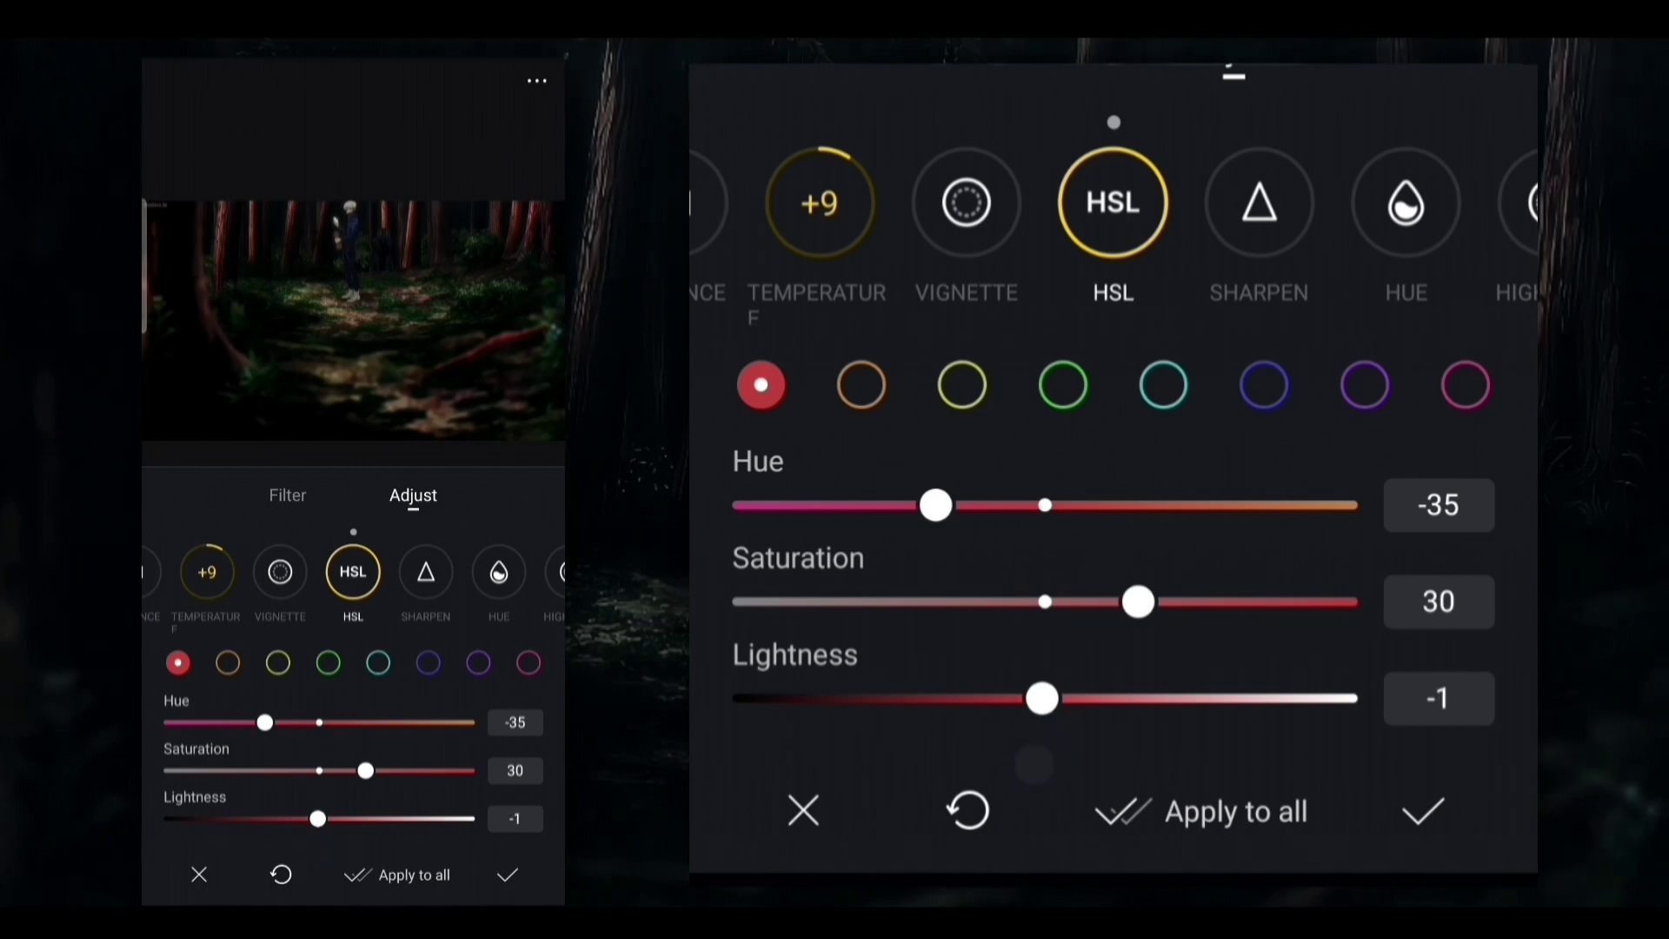
pyautogui.moveTo(1039, 705)
pyautogui.mouseDown()
pyautogui.moveTo(1025, 713)
pyautogui.moveTo(1040, 726)
pyautogui.mouseUp()
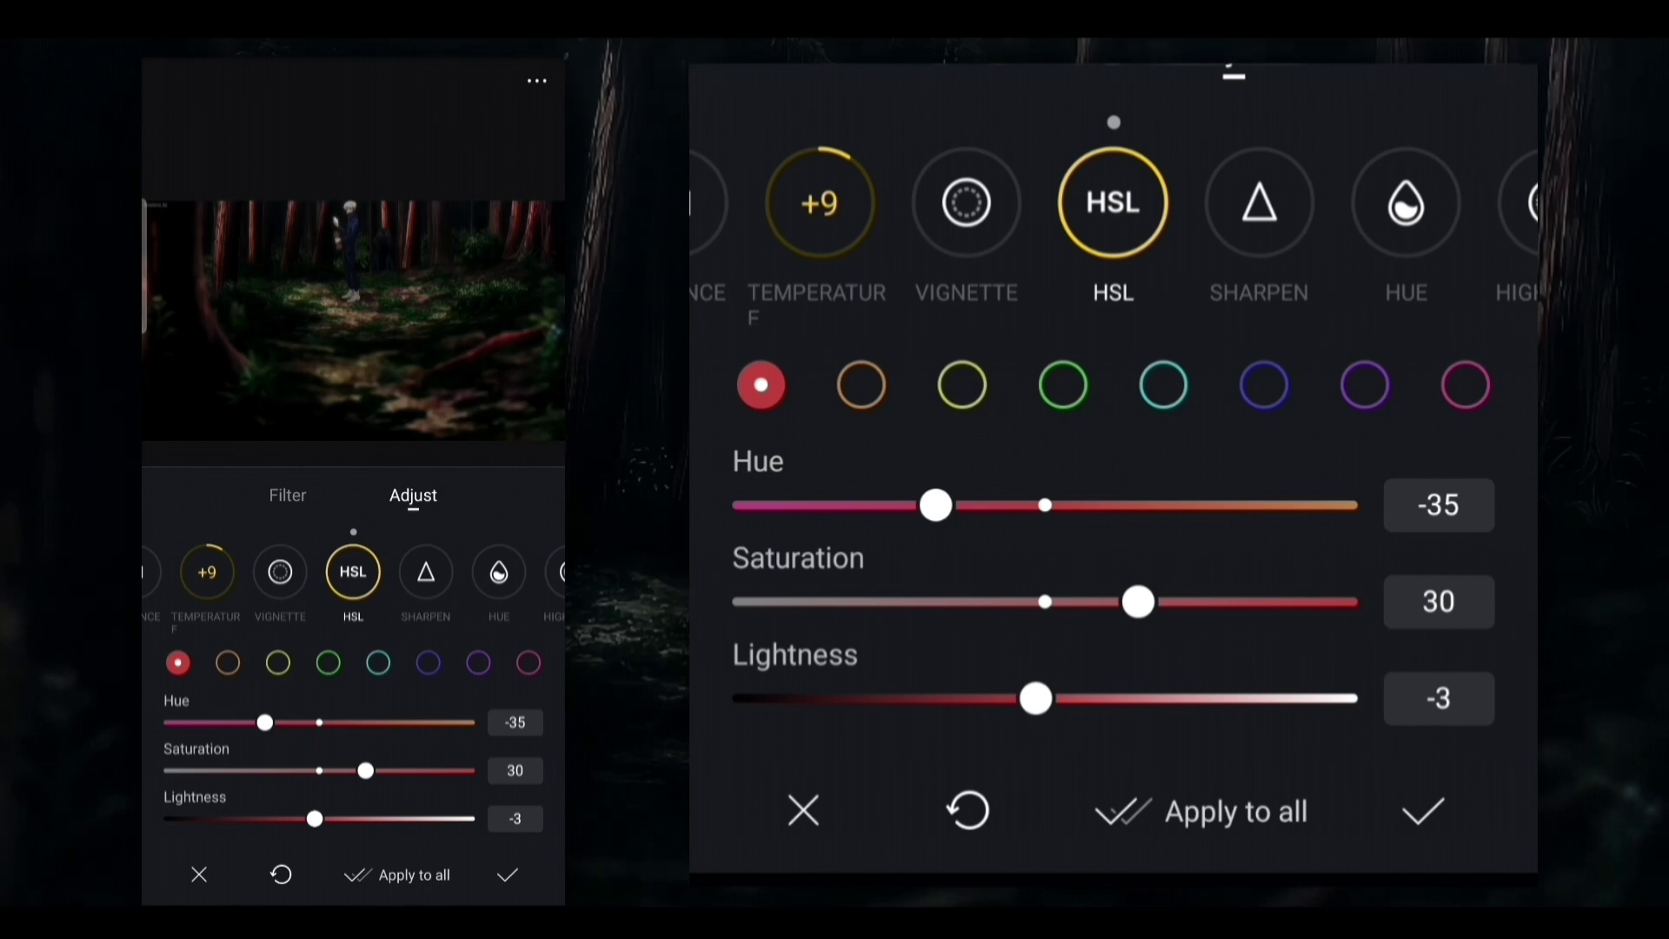
pyautogui.click(1259, 209)
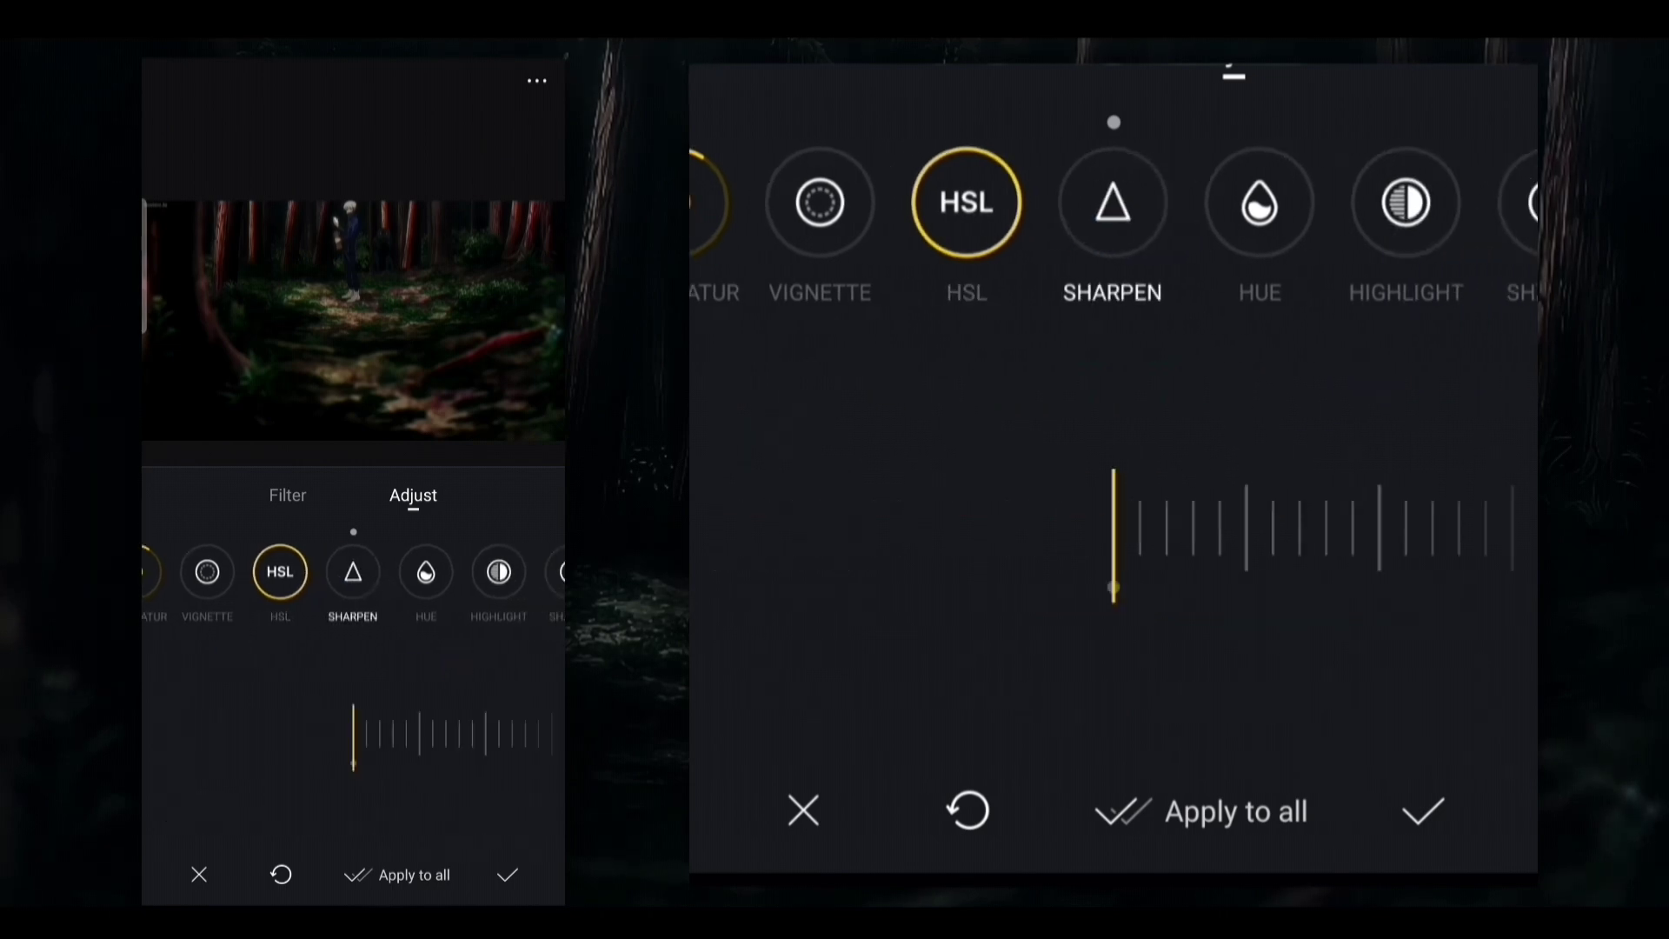
# - Set Sharpen to +43 and Highlight to +22, then confirm the adjustments
pyautogui.moveTo(1331, 525); pyautogui.dragTo(1104, 641)
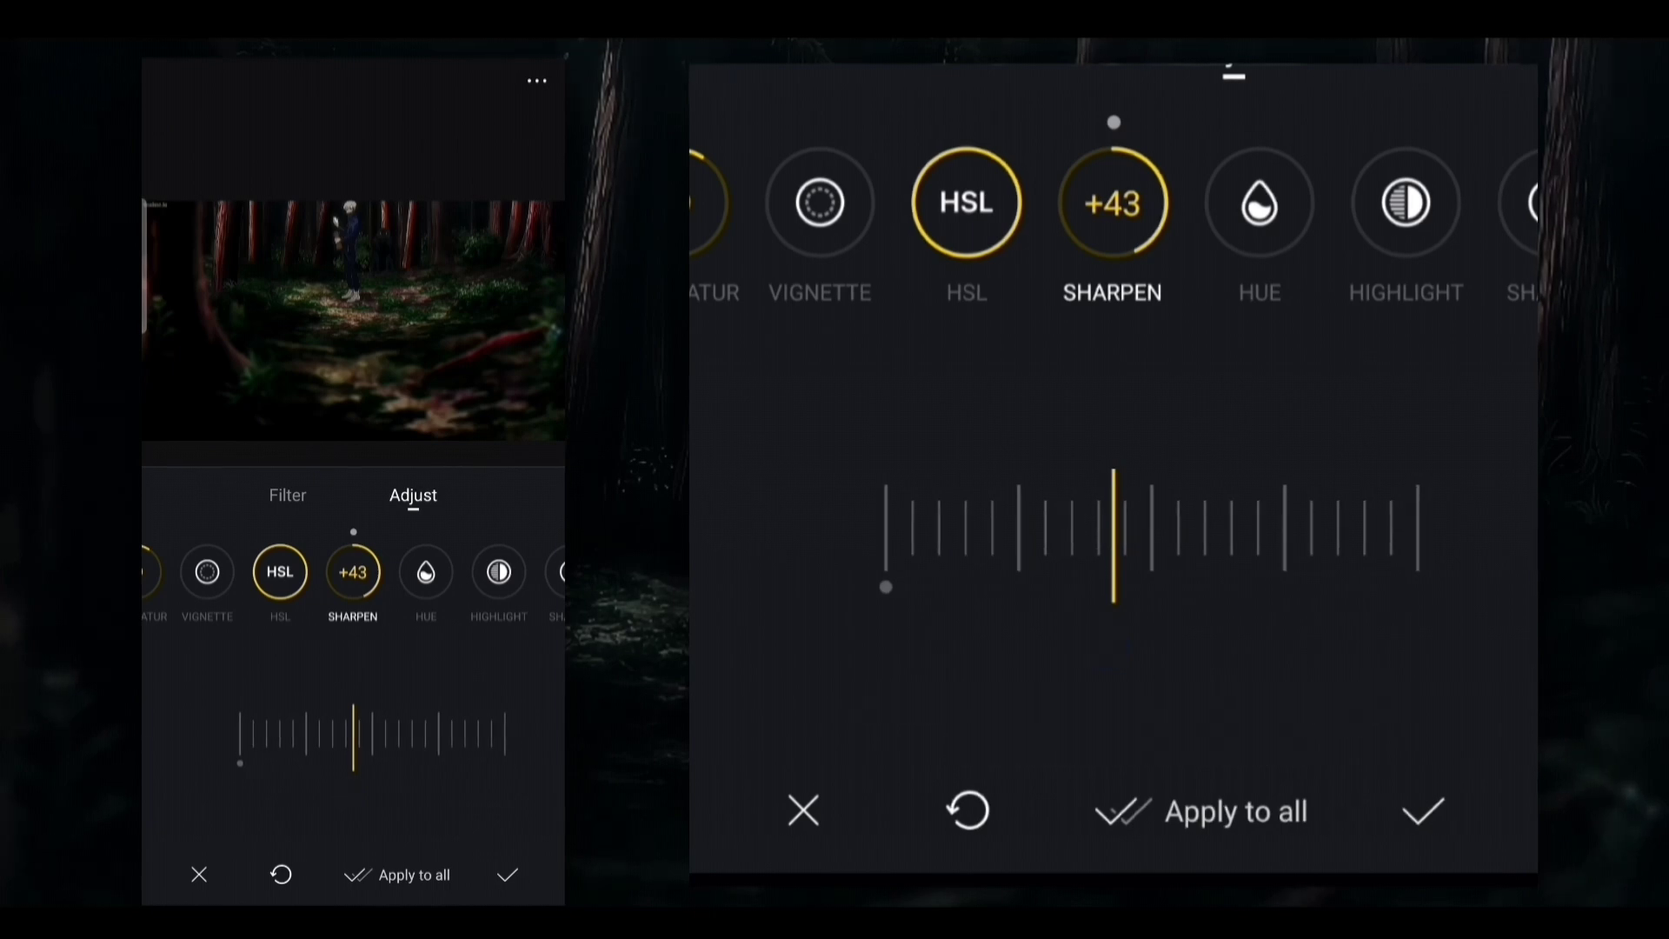
pyautogui.moveTo(1356, 268)
pyautogui.mouseDown()
pyautogui.moveTo(1249, 279)
pyautogui.moveTo(1108, 384)
pyautogui.mouseUp()
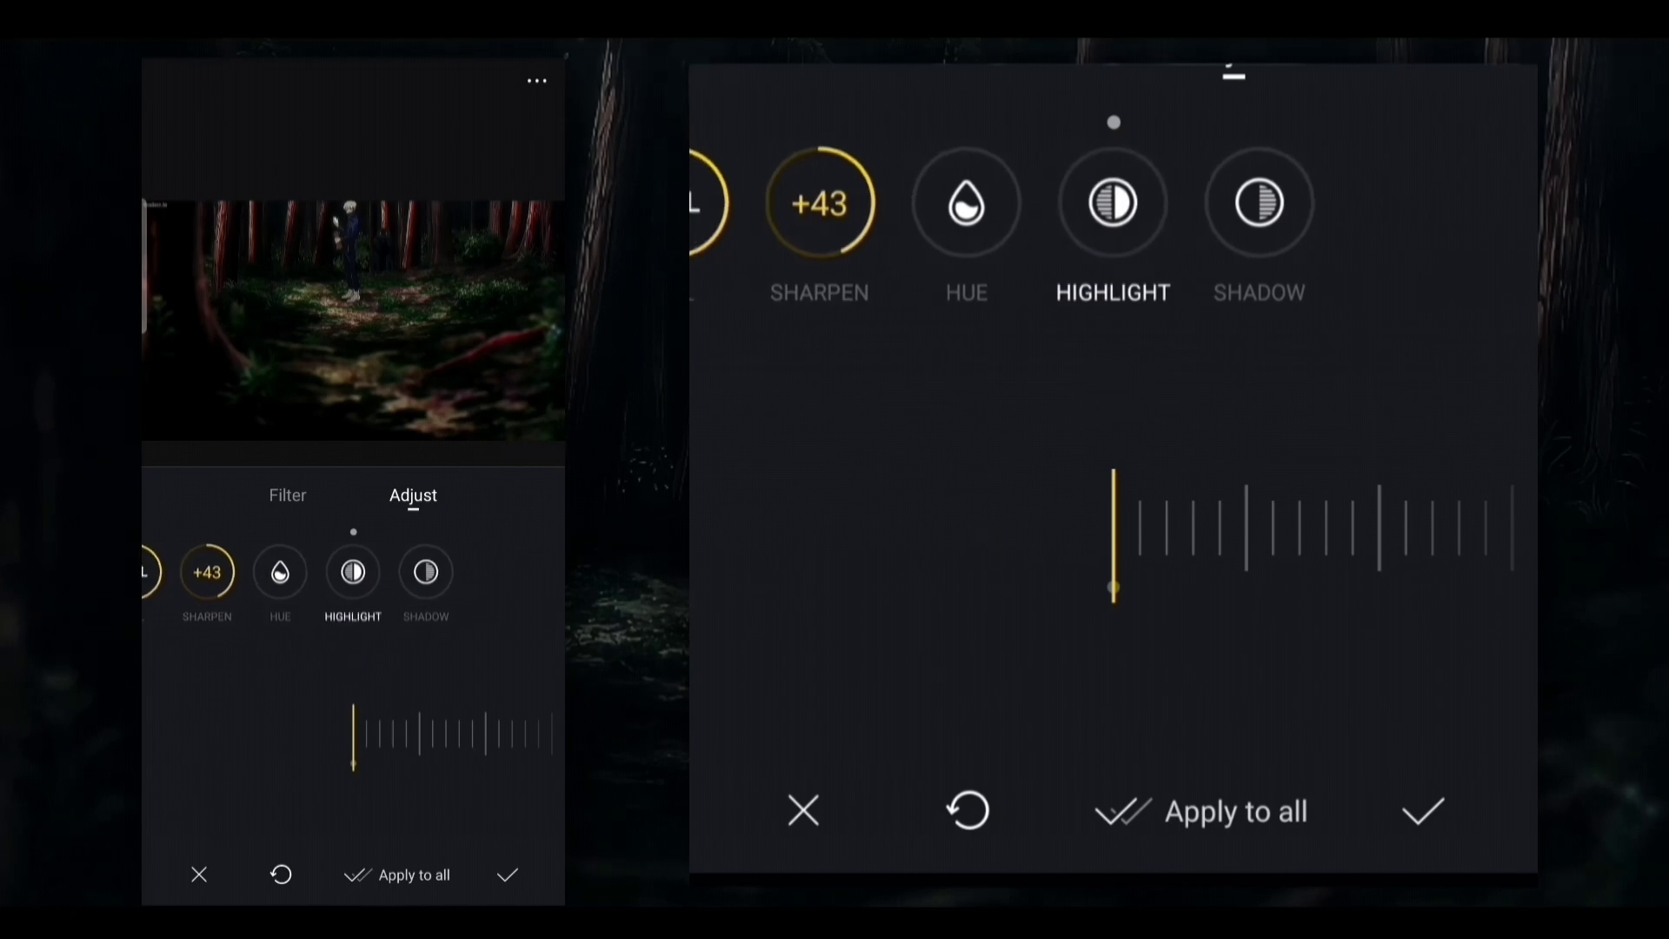
pyautogui.moveTo(1220, 560); pyautogui.dragTo(1177, 583)
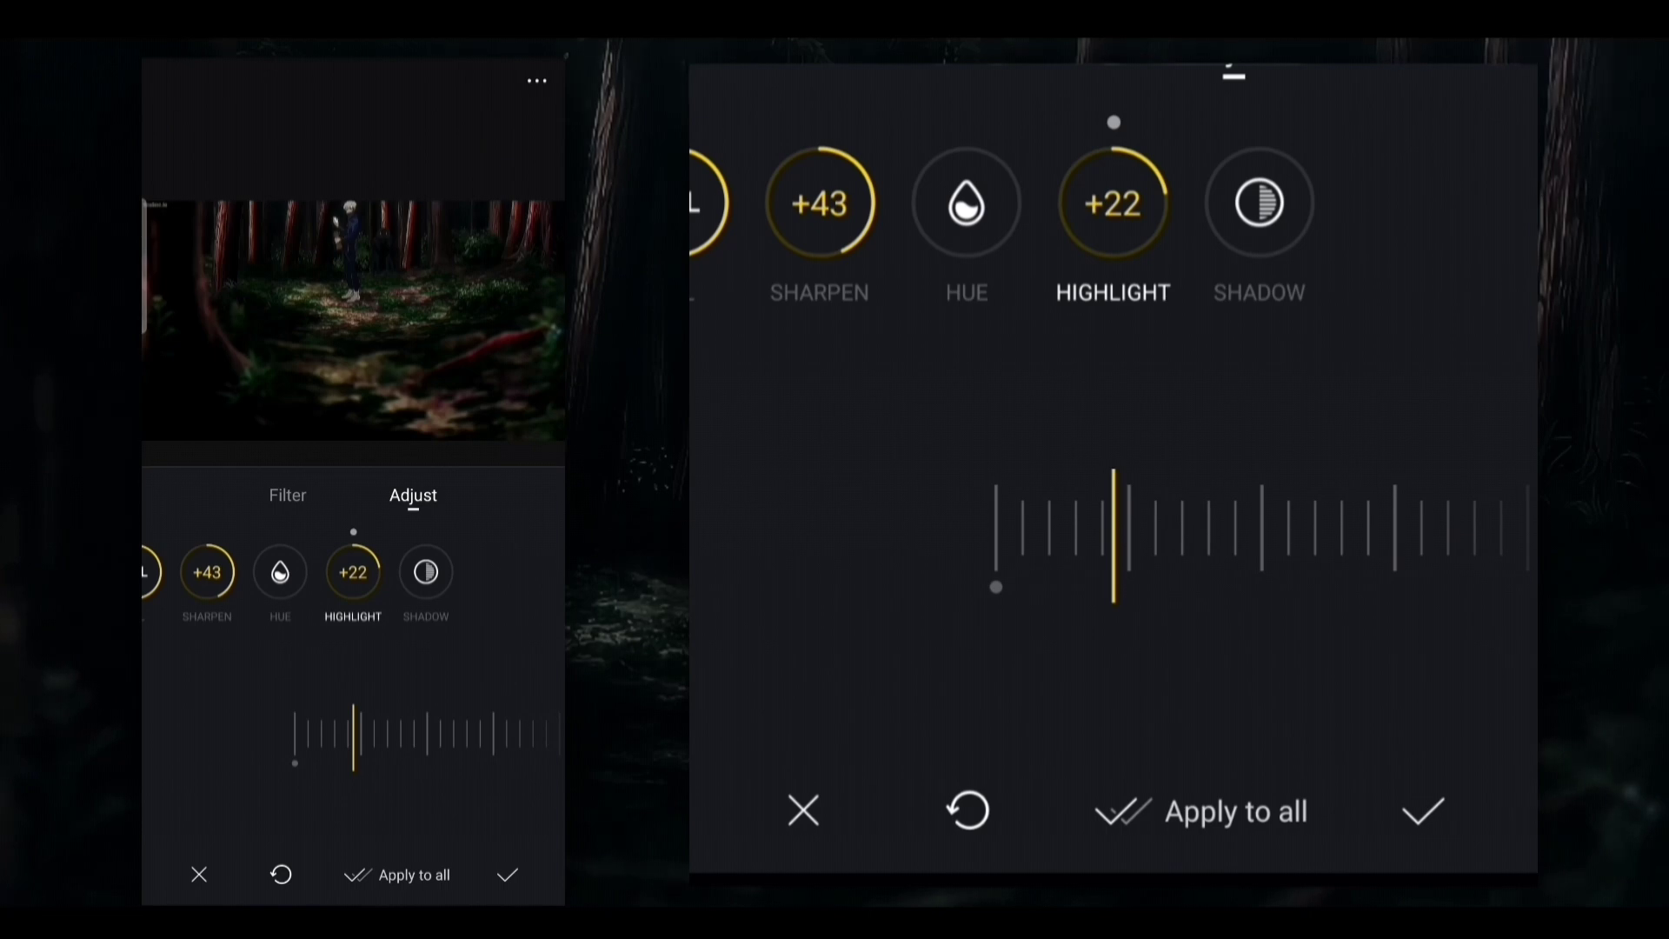
pyautogui.click(1422, 811)
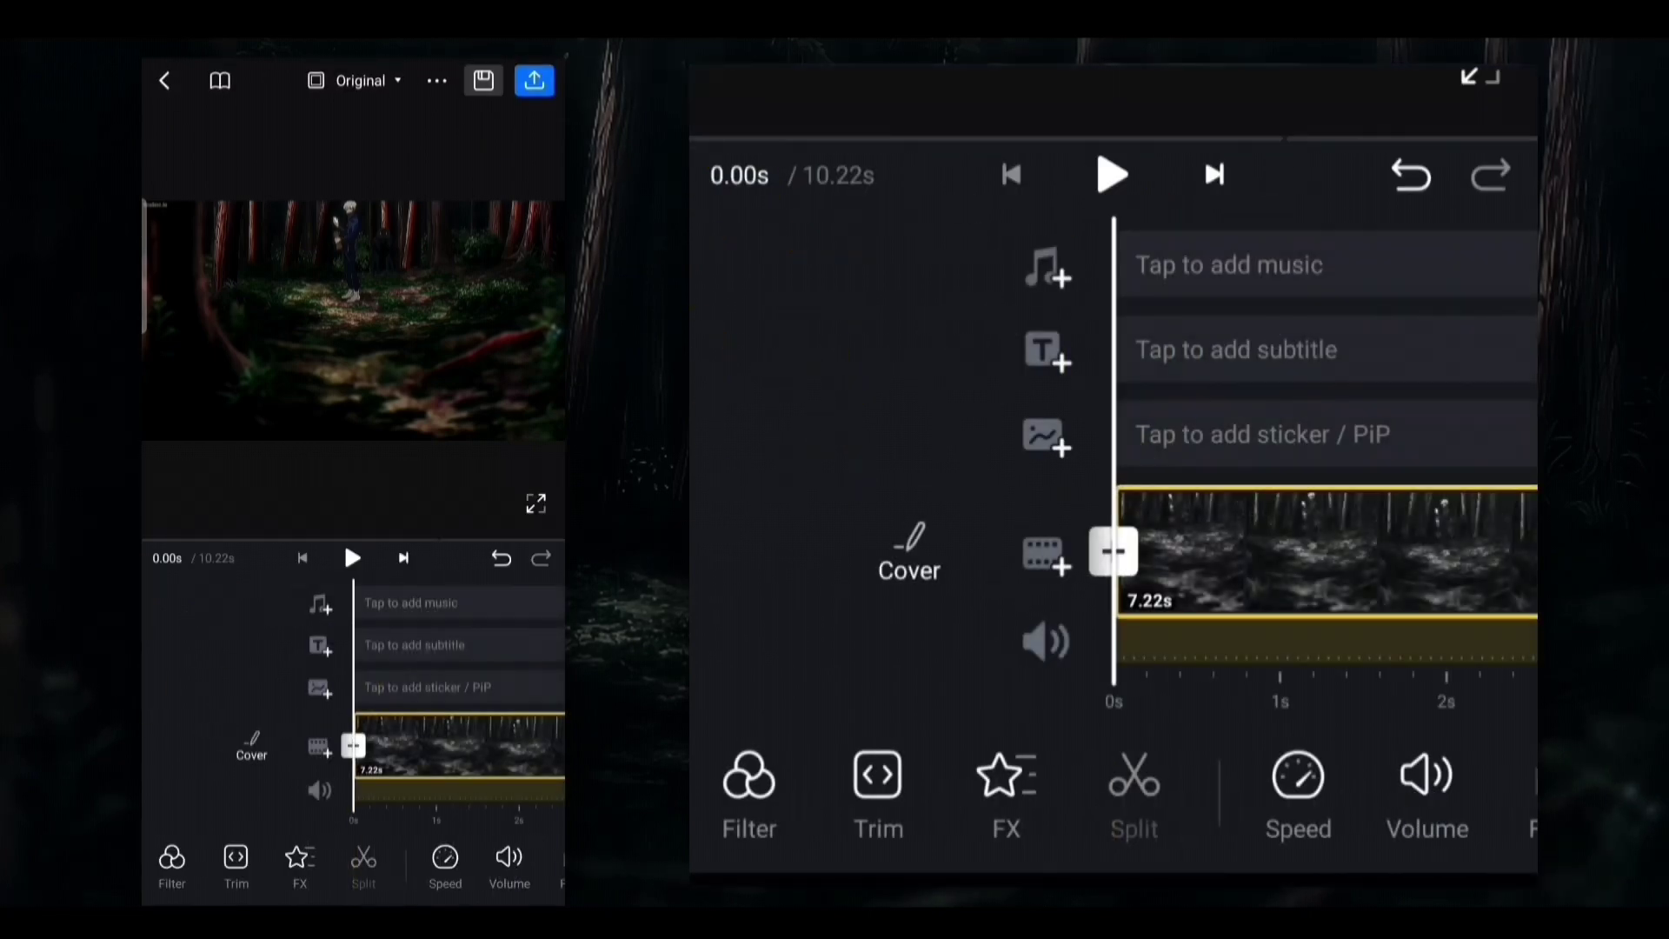
# - Export with resolution lowered to 1080p, 60fps kept, and bitrate at 18.8 Mbps
pyautogui.click(535, 80)
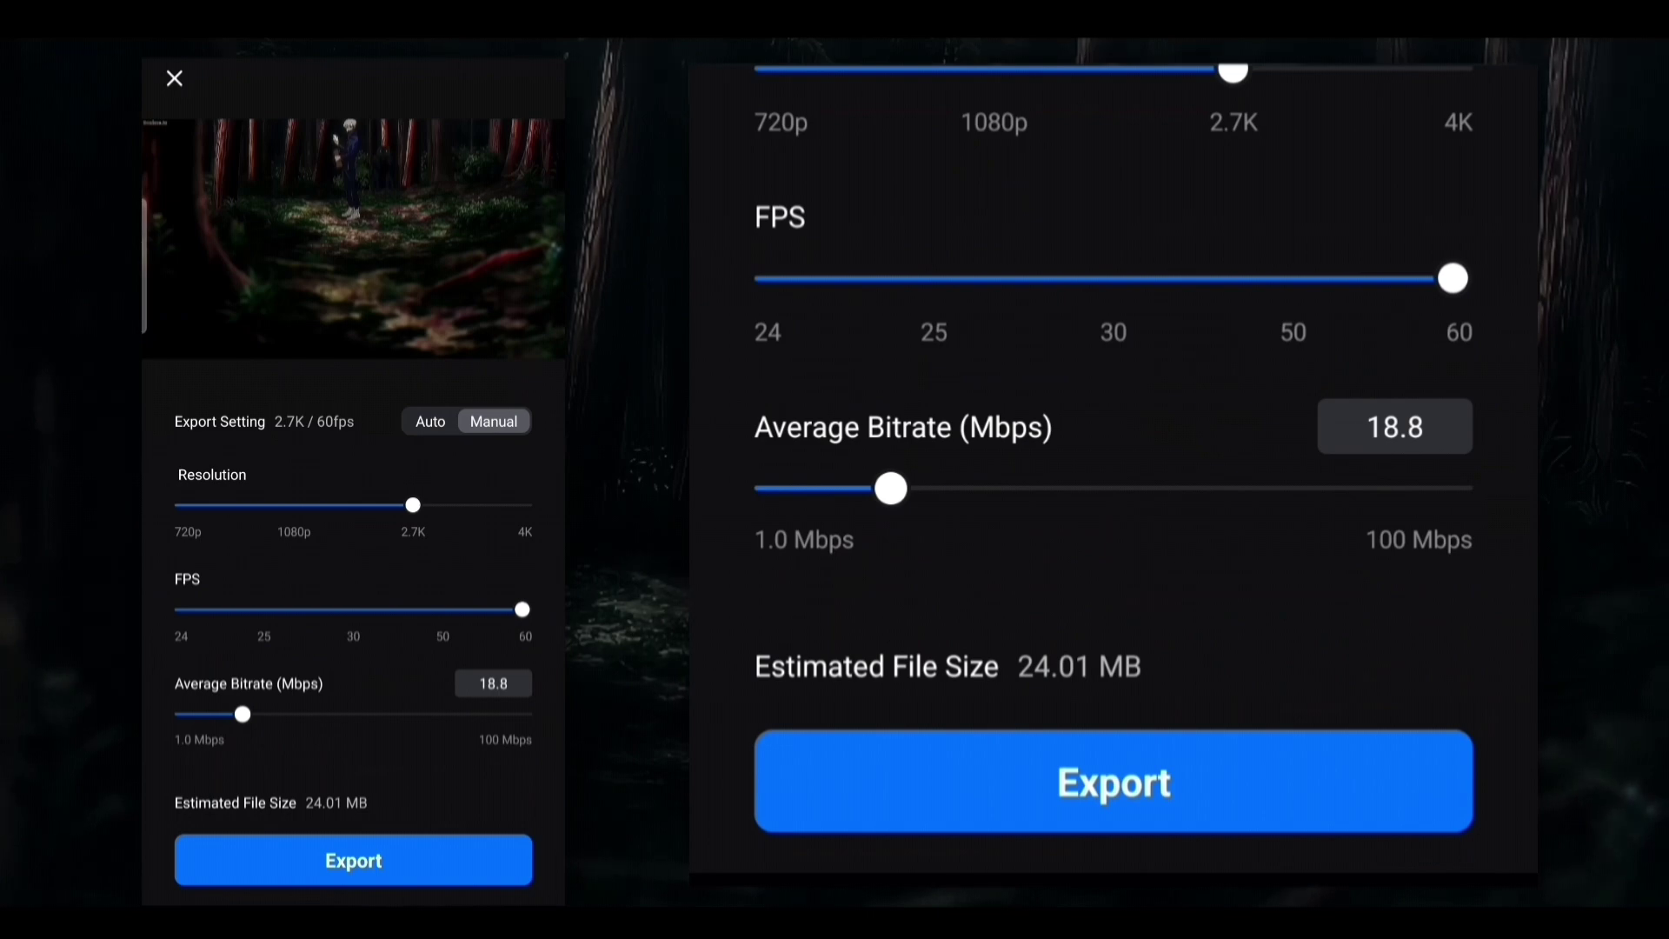
pyautogui.moveTo(1232, 72); pyautogui.dragTo(1091, 259)
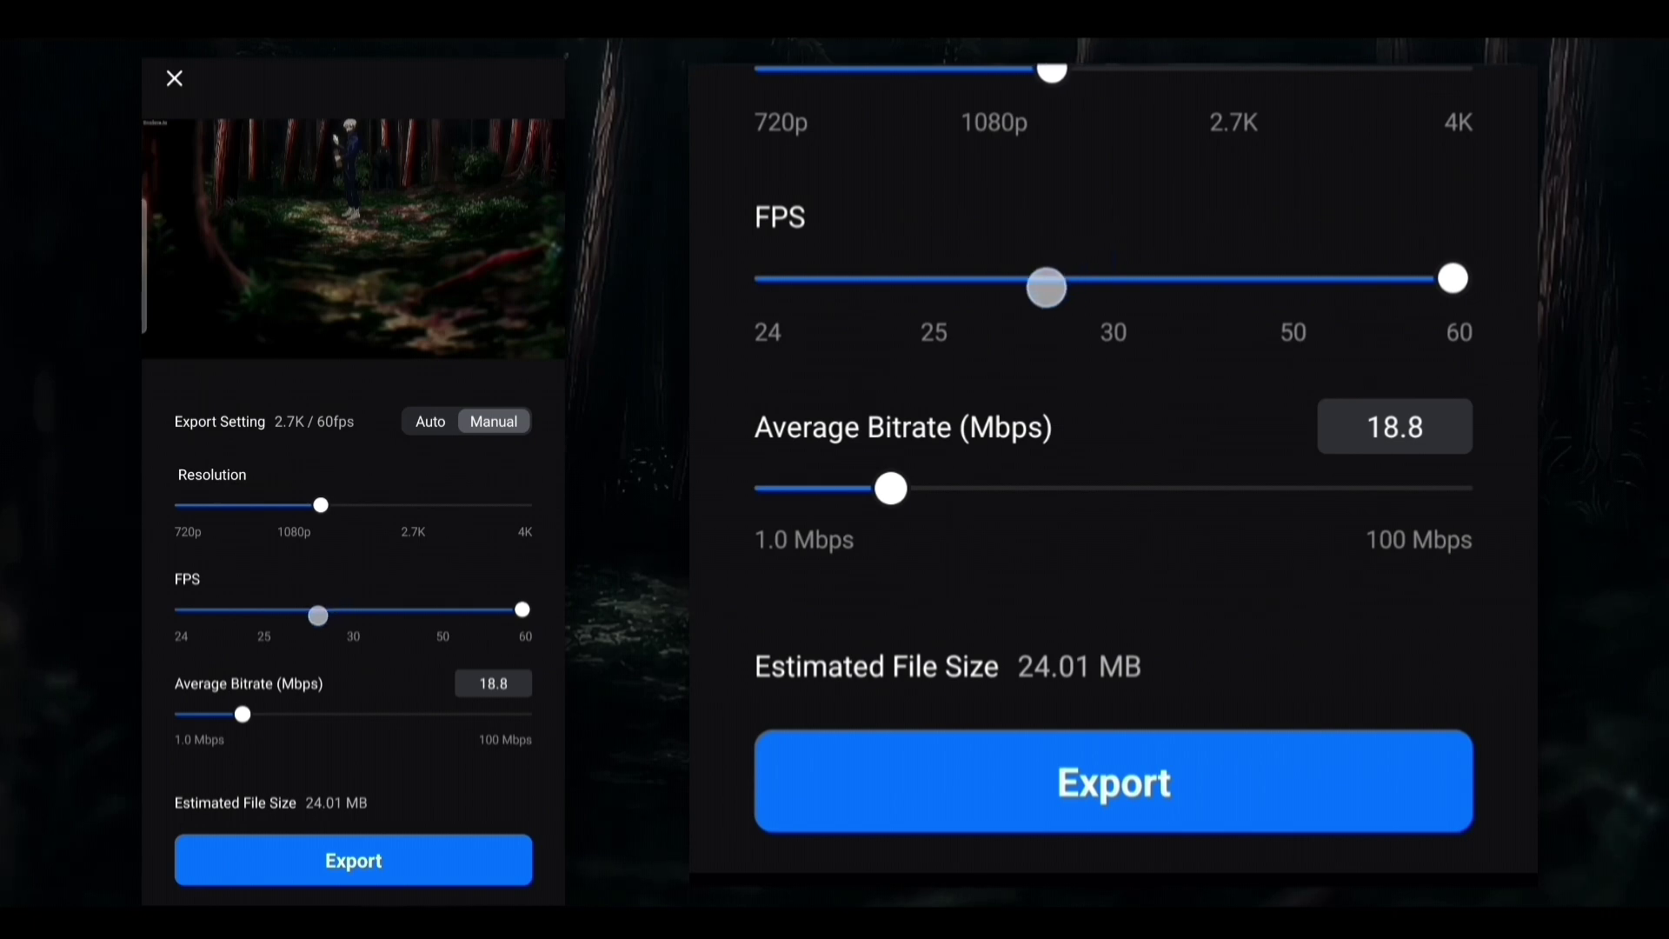
pyautogui.moveTo(1091, 258); pyautogui.dragTo(996, 324)
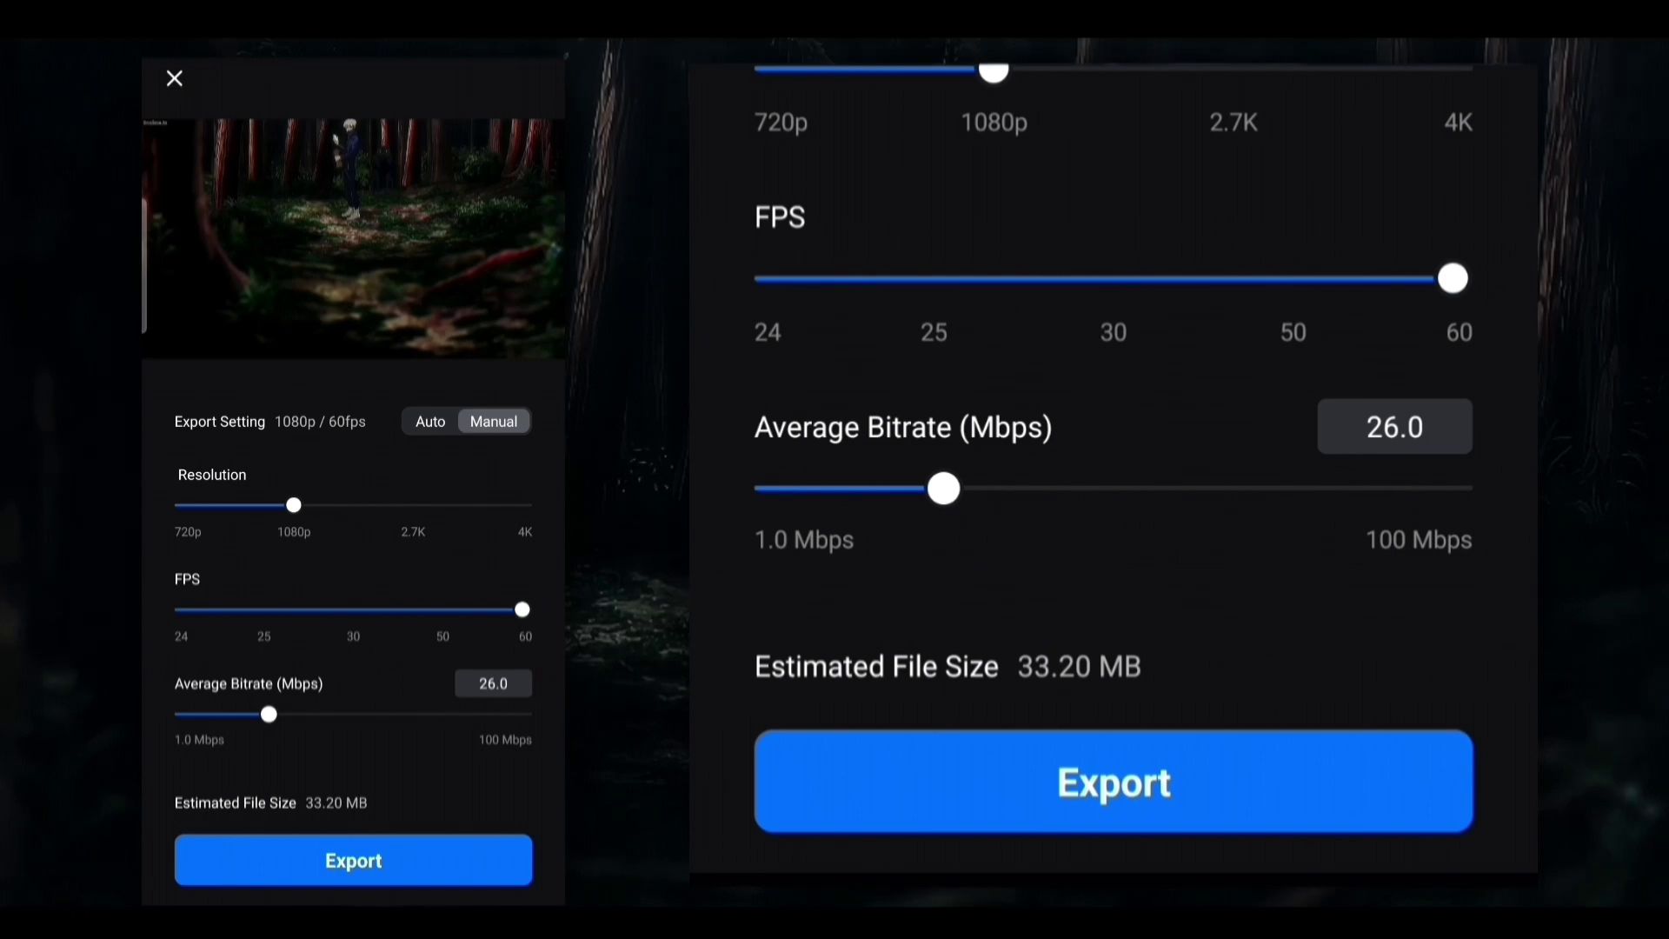
pyautogui.moveTo(915, 551); pyautogui.dragTo(891, 601)
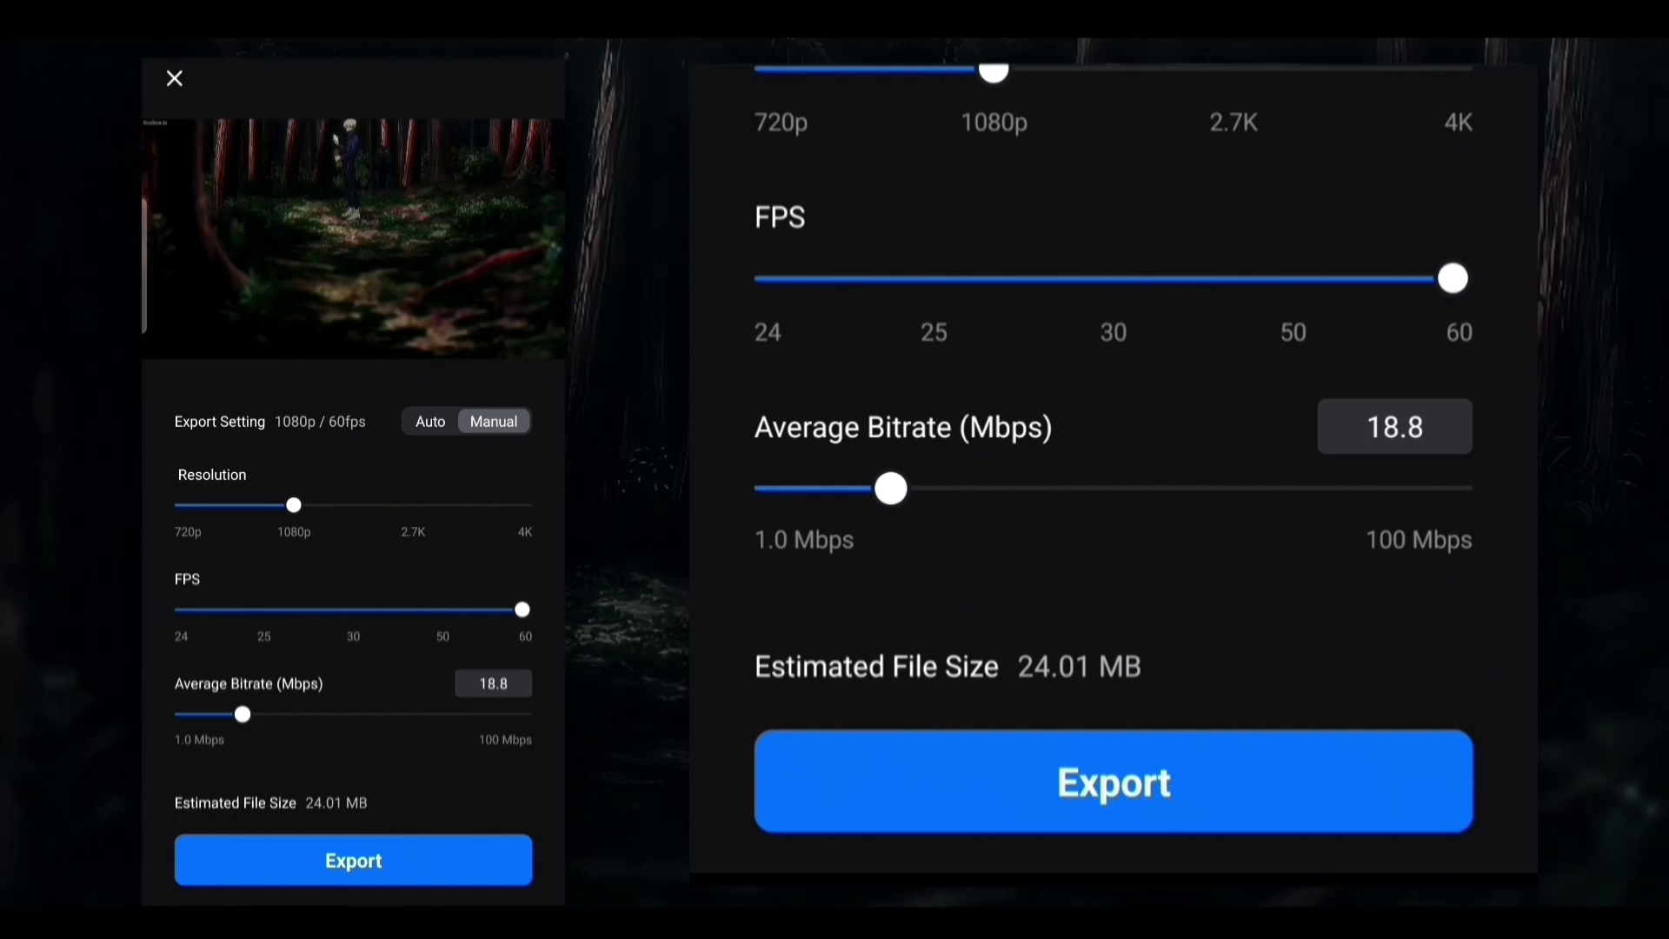
pyautogui.click(1218, 786)
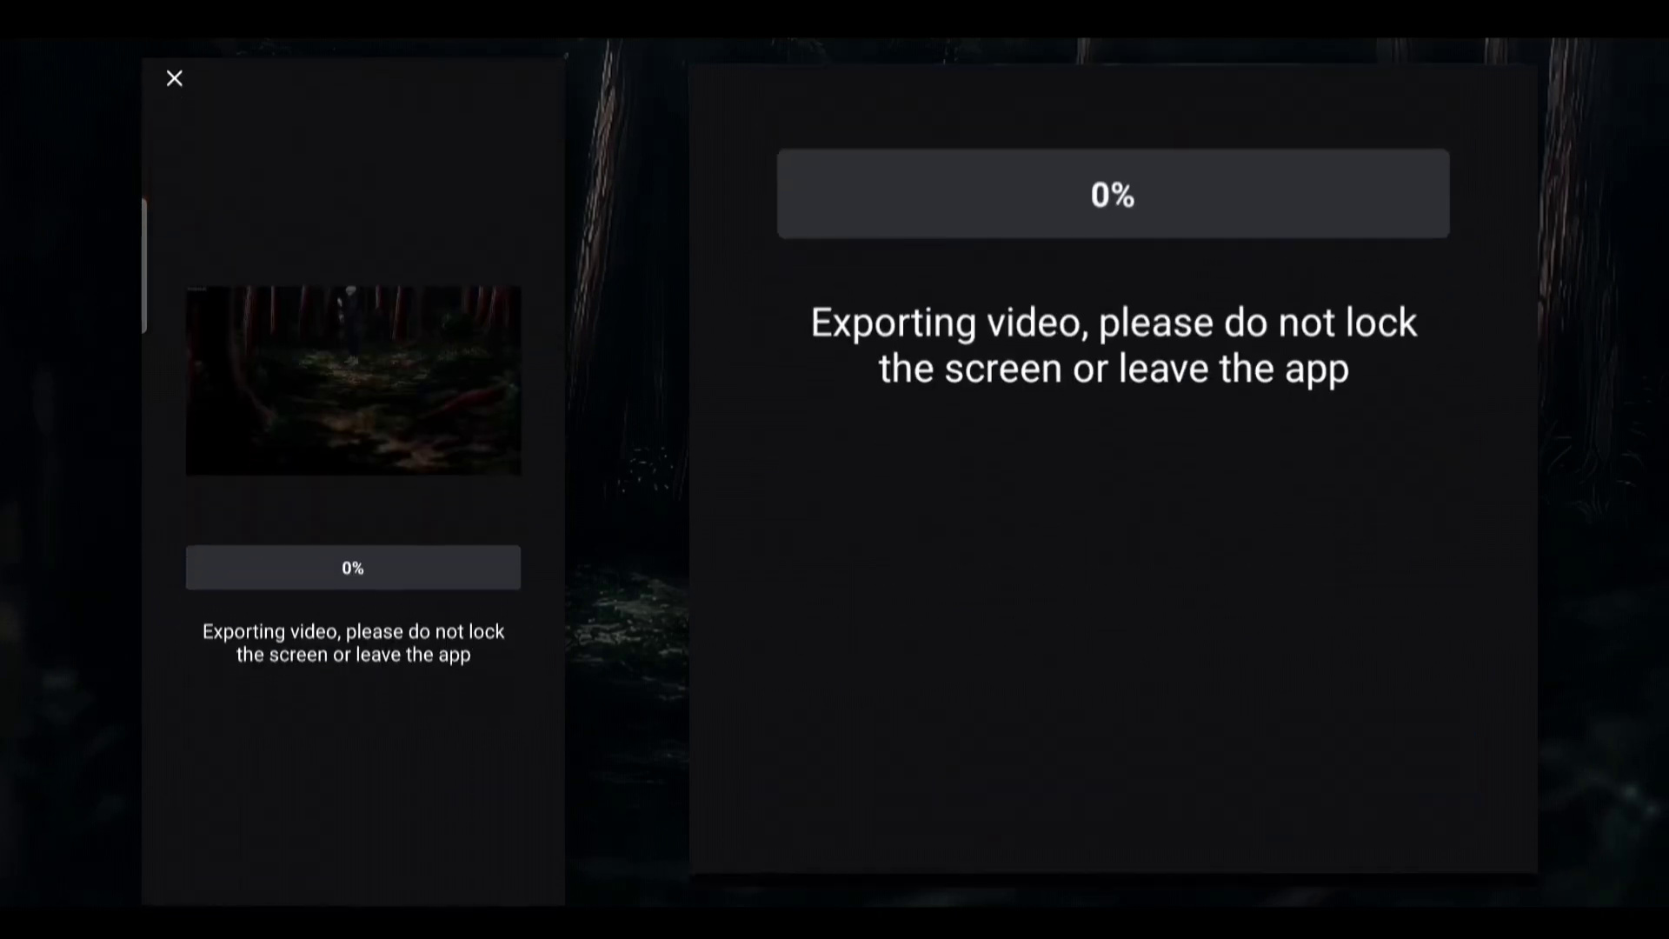